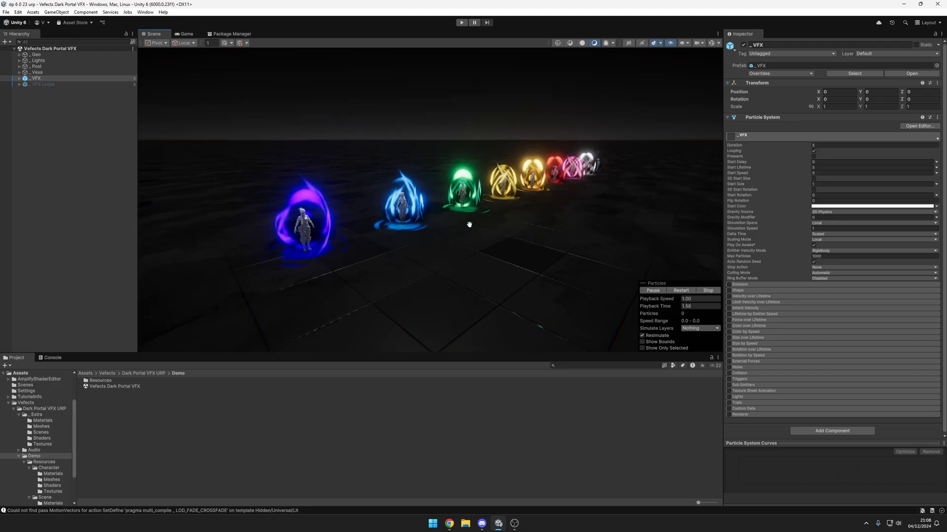
Step: View the row of portals in the scene and select VFX_Dark_Portal_01_Full inside the _VFX group
alt+drag(663, 206, 630, 207)
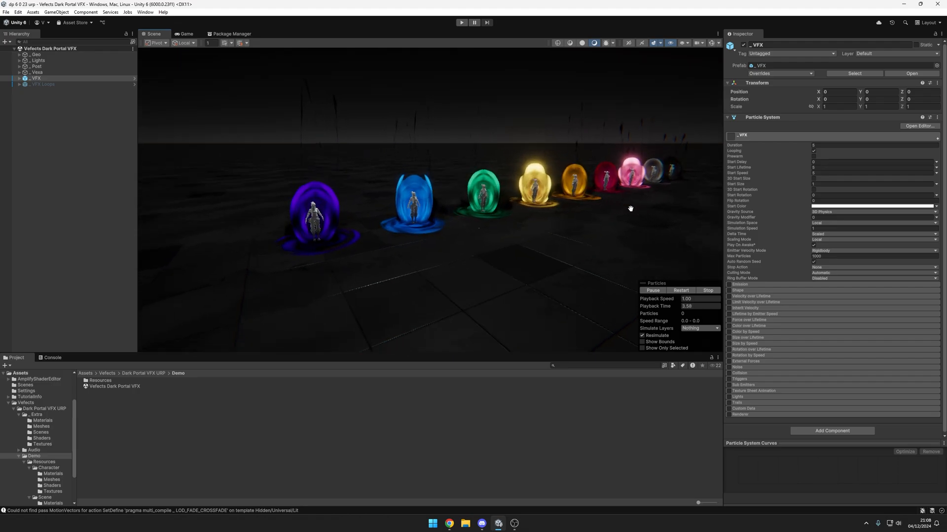
middle_drag(630, 207, 522, 223)
scroll(523, 221, down, 2)
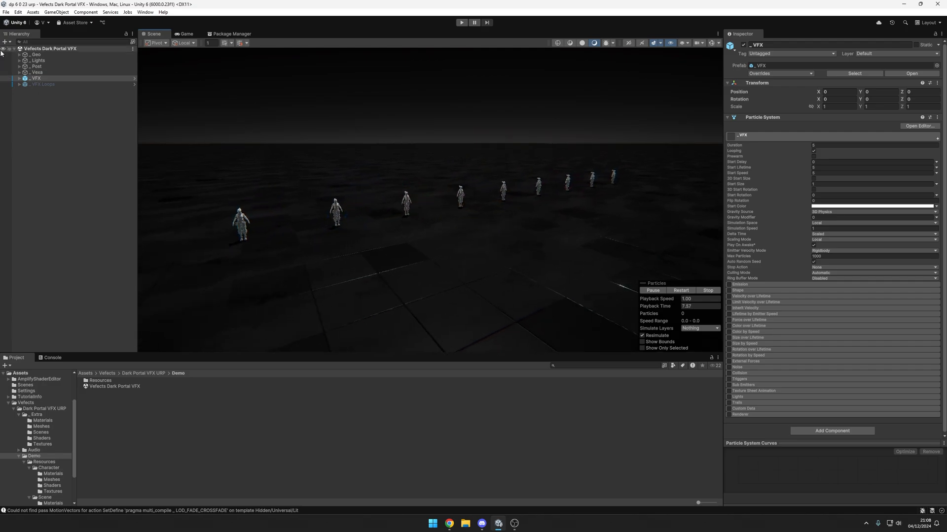
click(19, 79)
click(68, 102)
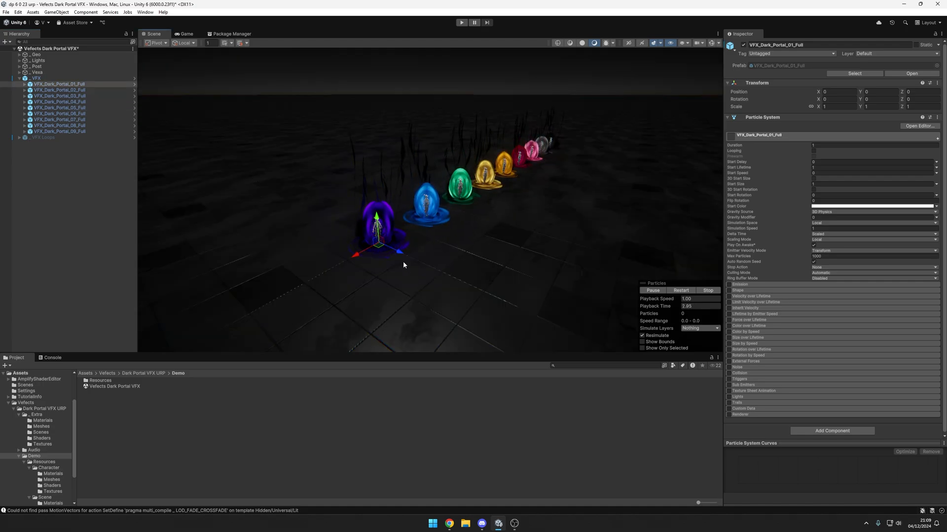
Step: Move VFX_Dark_Portal_01_Full around the floor and return it to the origin by setting its X and Z position to 0
drag(381, 245, 413, 269)
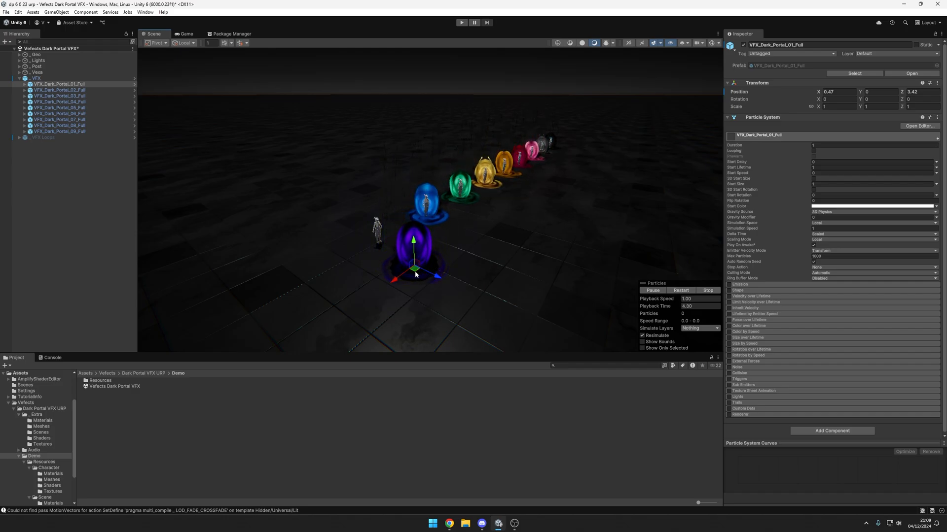
drag(414, 270, 381, 256)
click(853, 93)
text(0)
click(912, 92)
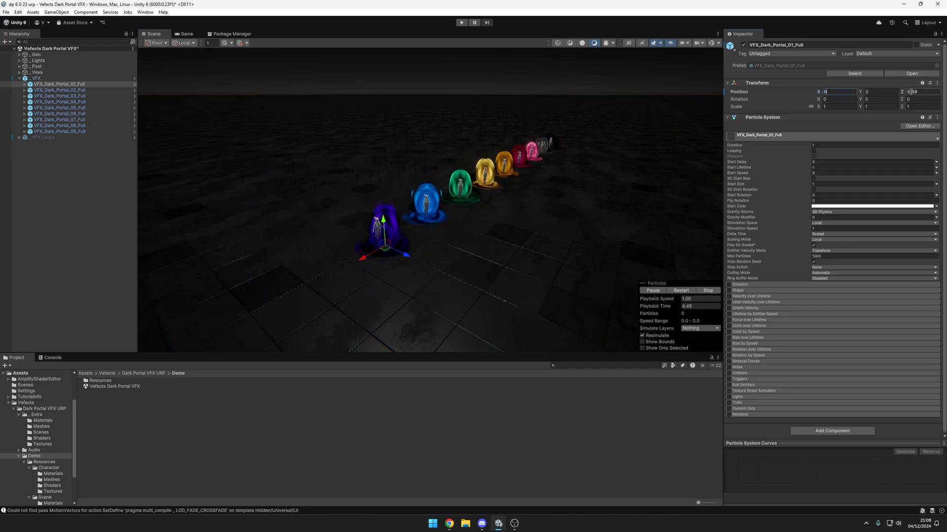
text(0)
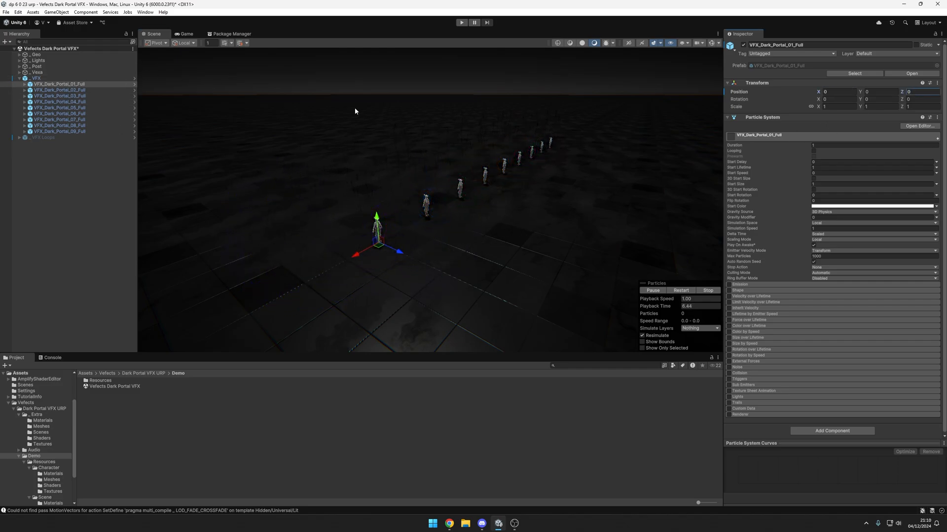
Step: Open the VFX_Dark_Portal_01_Full prefab, locate its asset in the Particles folder, and look through the numbered Full portal prefabs there
click(905, 73)
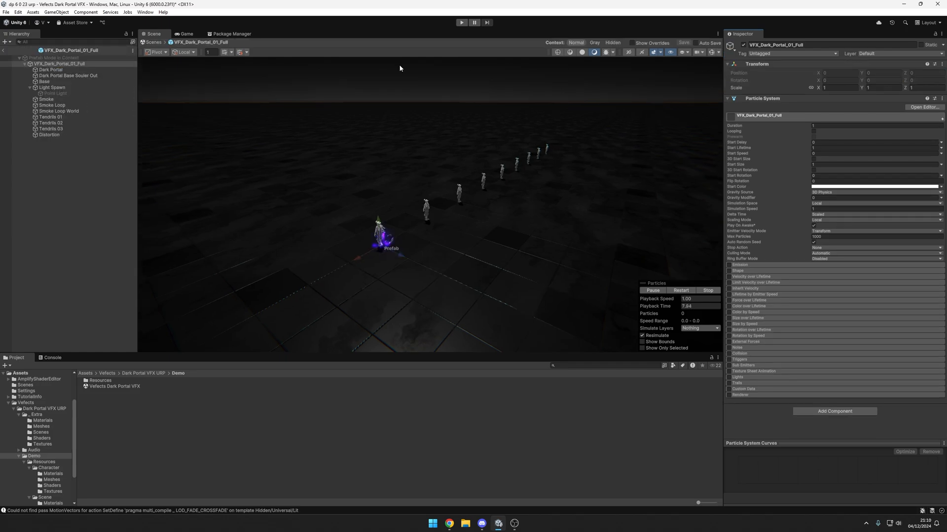
click(65, 49)
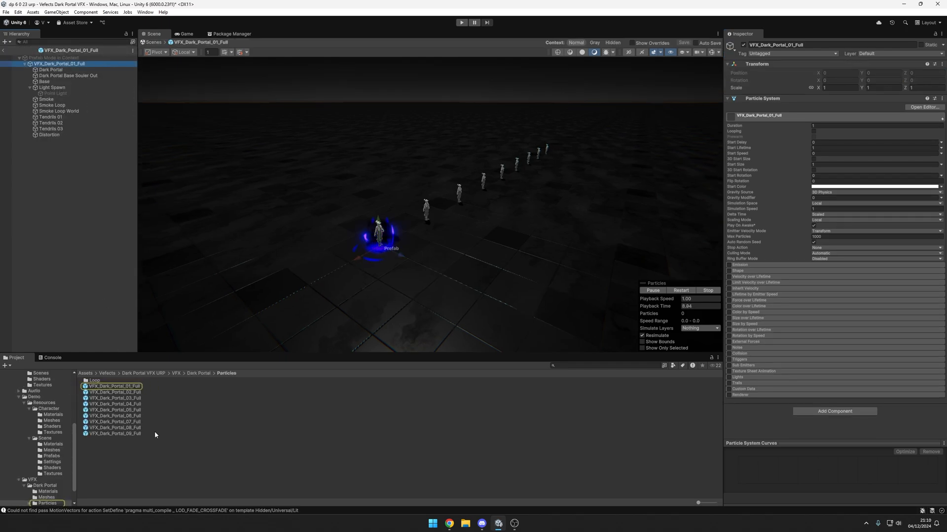
click(156, 387)
click(147, 393)
click(142, 399)
click(140, 404)
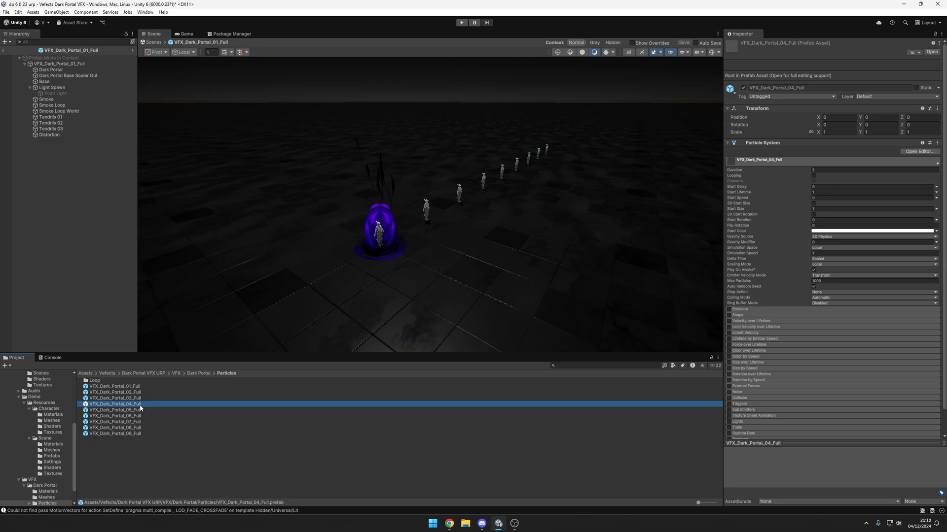
click(141, 411)
click(142, 416)
click(142, 422)
click(141, 427)
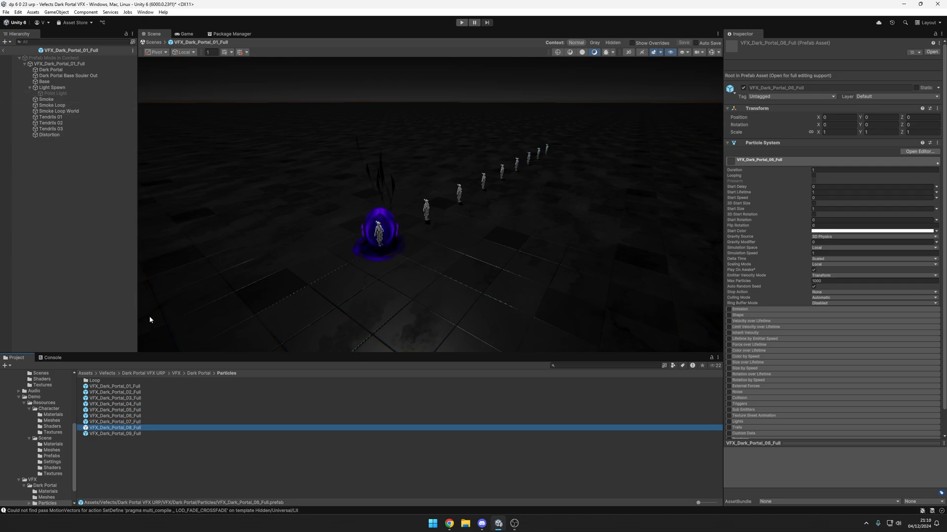
Step: Inspect the particle settings of Smoke Loop, Tendrils 01, Base and Dark Portal Base Souler Out, and return to the main scene
click(53, 105)
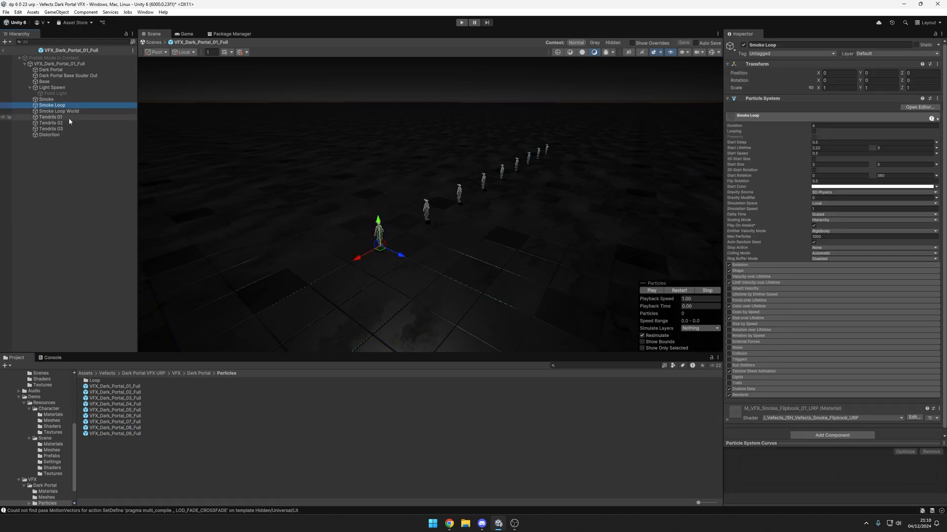
click(67, 117)
click(61, 83)
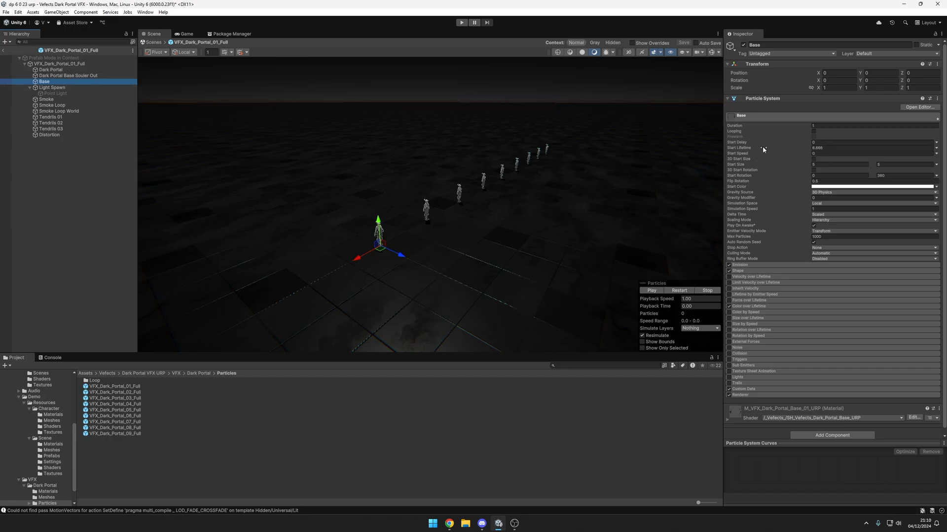
click(109, 75)
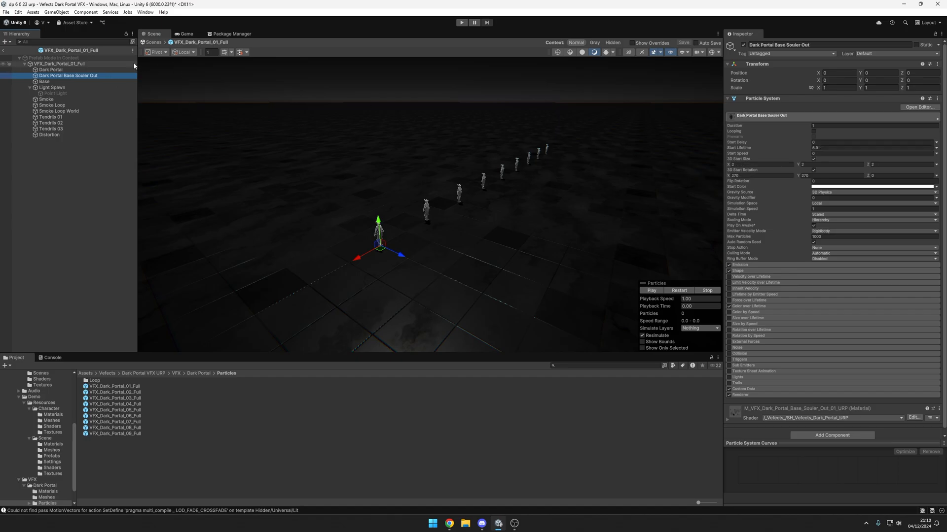
click(4, 50)
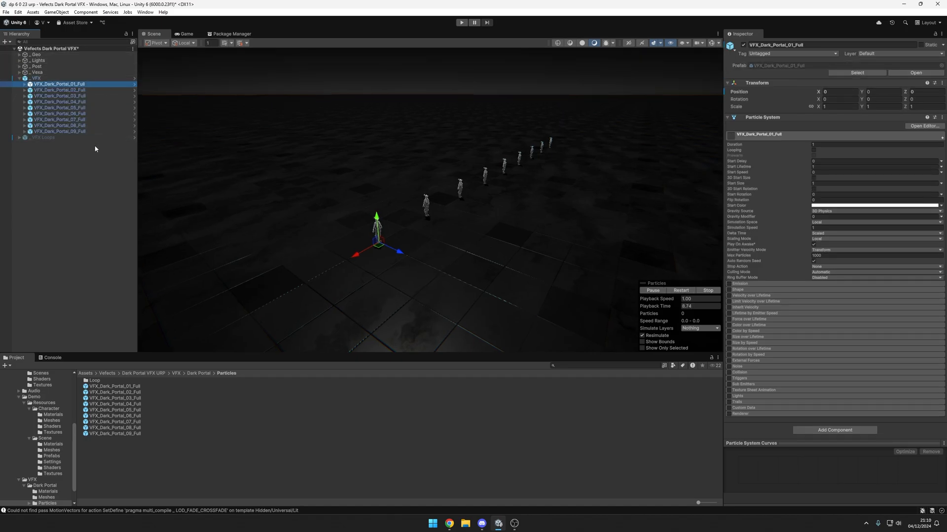
Step: Examine the first portal's Loop, Fade_Out and Fade_In prefabs in the Loop folder and open VFX_Dark_Portal_01_Loop_Fade_In
double_click(95, 381)
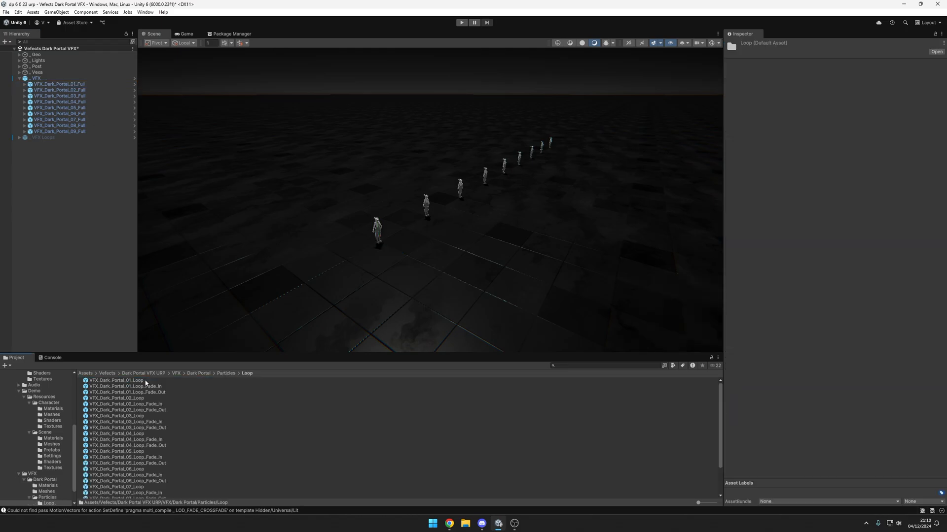
click(118, 381)
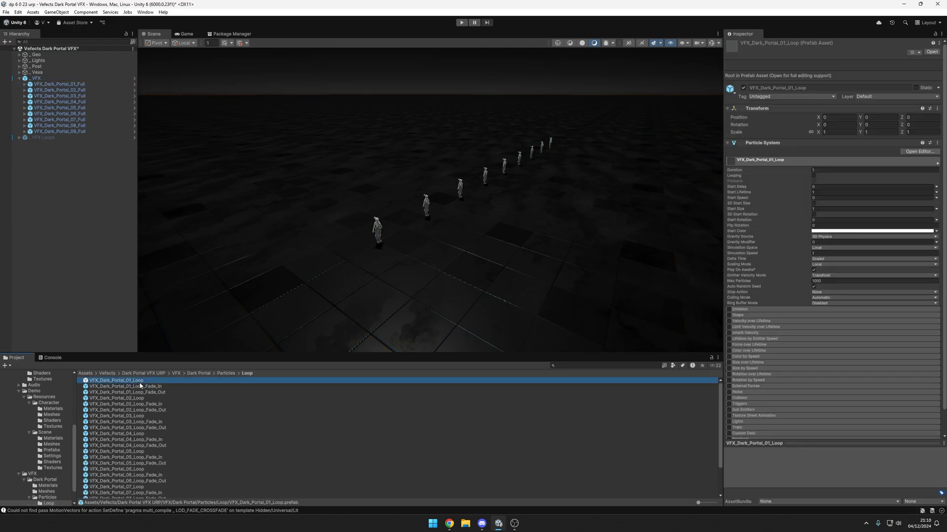
click(167, 392)
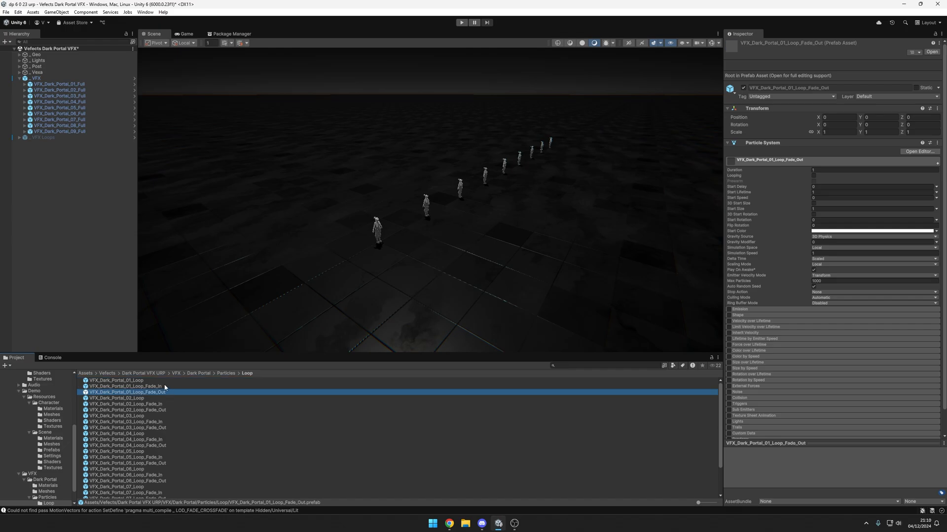
click(165, 386)
double_click(166, 386)
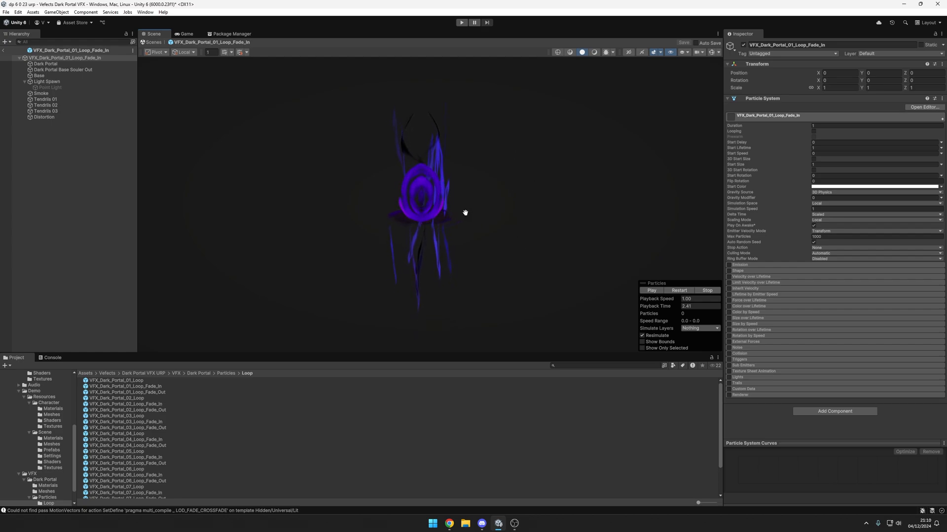
Step: Examine the fade-in portal effect from several angles, including its Tendrils 01 and Tendrils 03 particle systems
scroll(465, 213, down, 4)
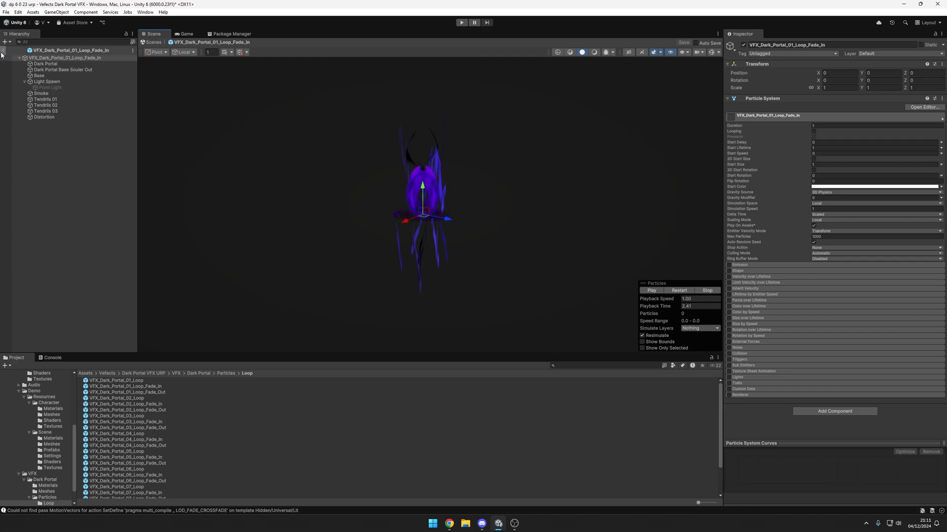
alt+drag(525, 197, 515, 183)
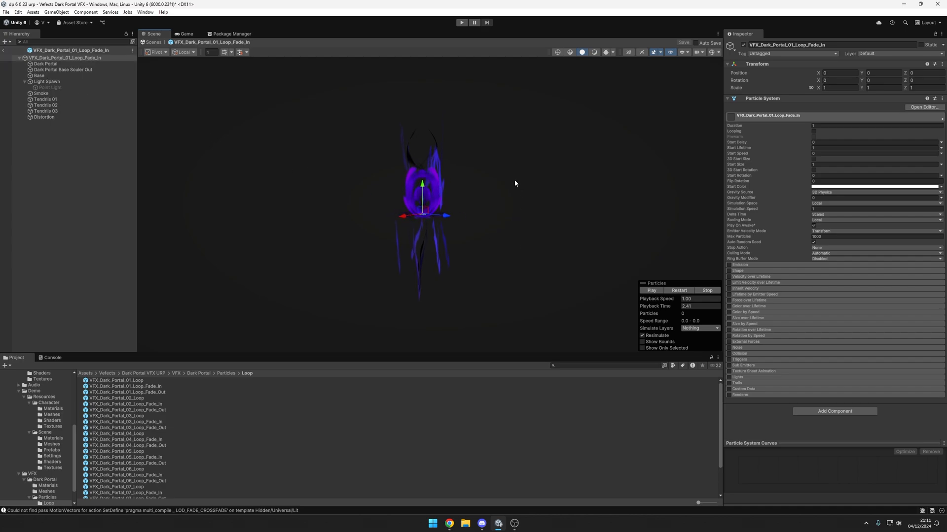
alt+drag(502, 224, 504, 250)
mouse_move(505, 249)
alt+right_down()
mouse_move(593, 218)
mouse_move(535, 252)
mouse_move(493, 249)
alt+right_up()
alt+drag(492, 250, 473, 288)
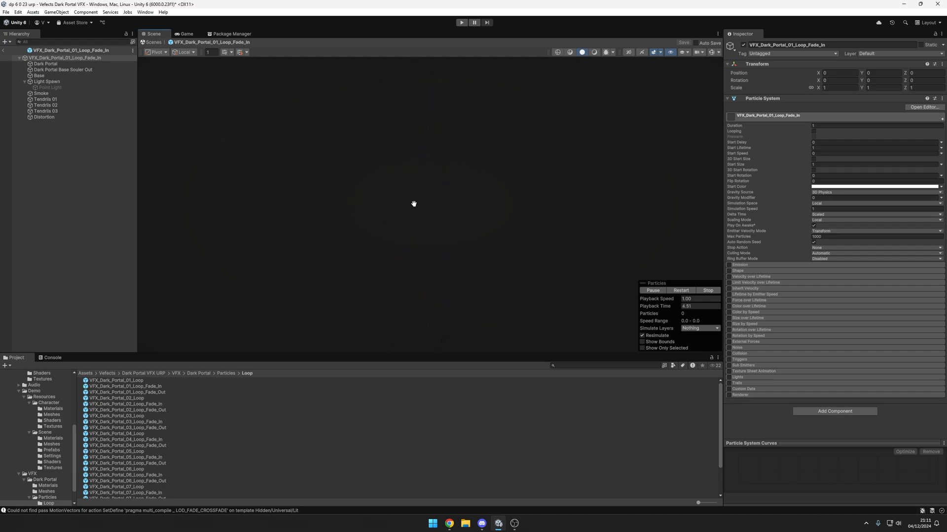
click(74, 100)
shift+click(72, 111)
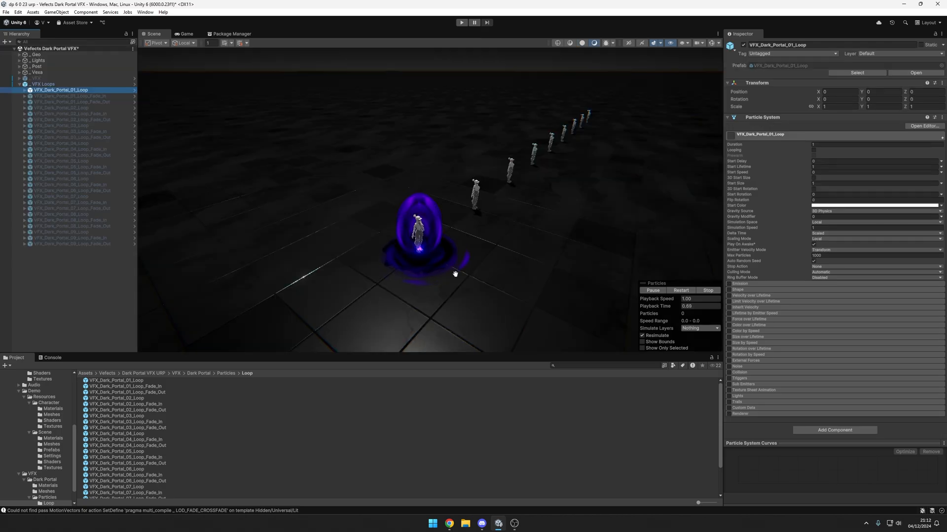
Step: Examine VFX_Dark_Portal_01_Loop in the scene, including its child effects and the Dark Portal particle's start lifetime
scroll(520, 265, up, 5)
middle_drag(541, 262, 545, 237)
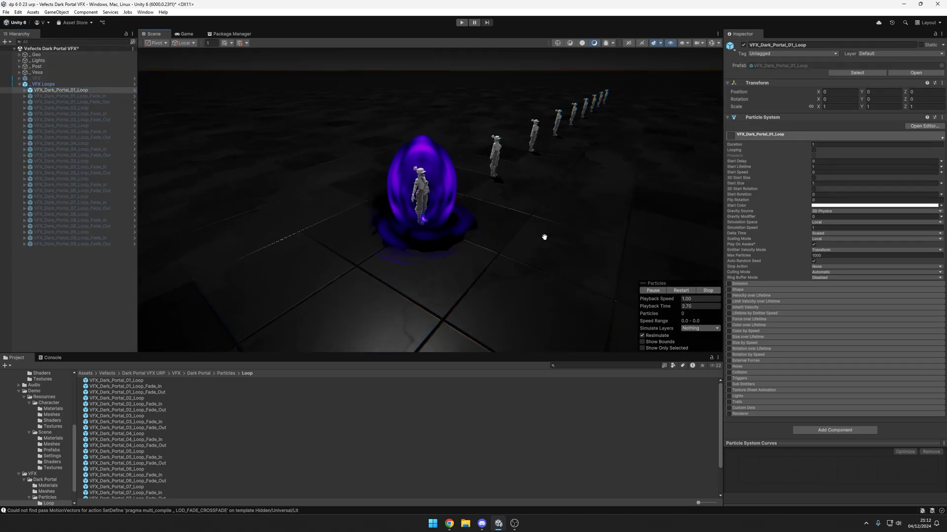
scroll(443, 212, down, 3)
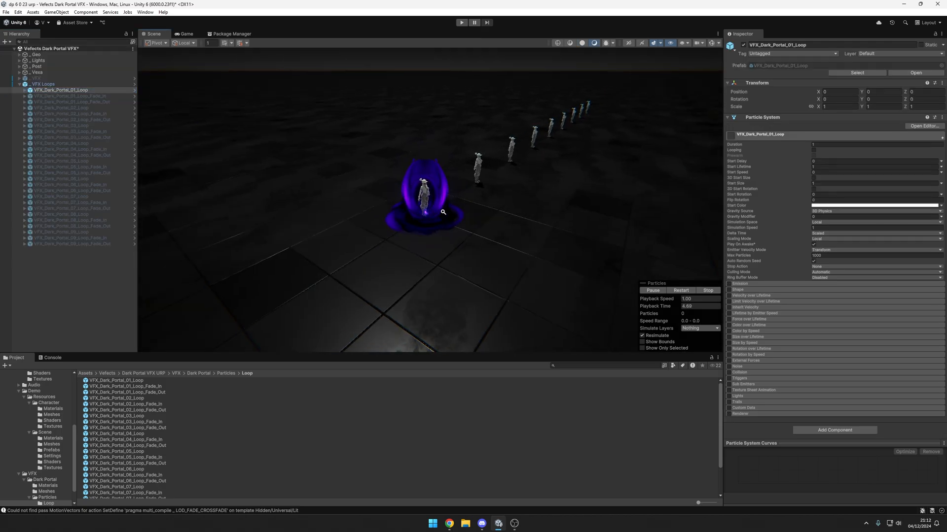
click(25, 91)
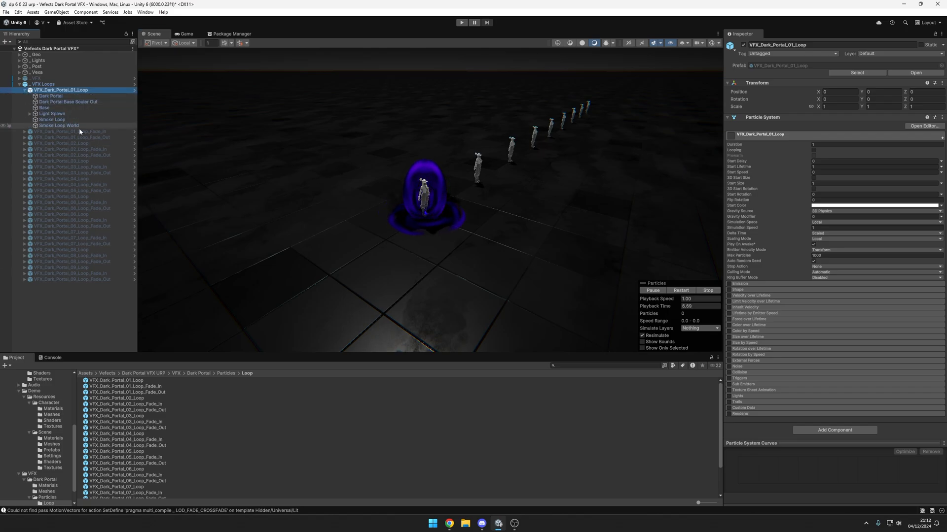
click(48, 96)
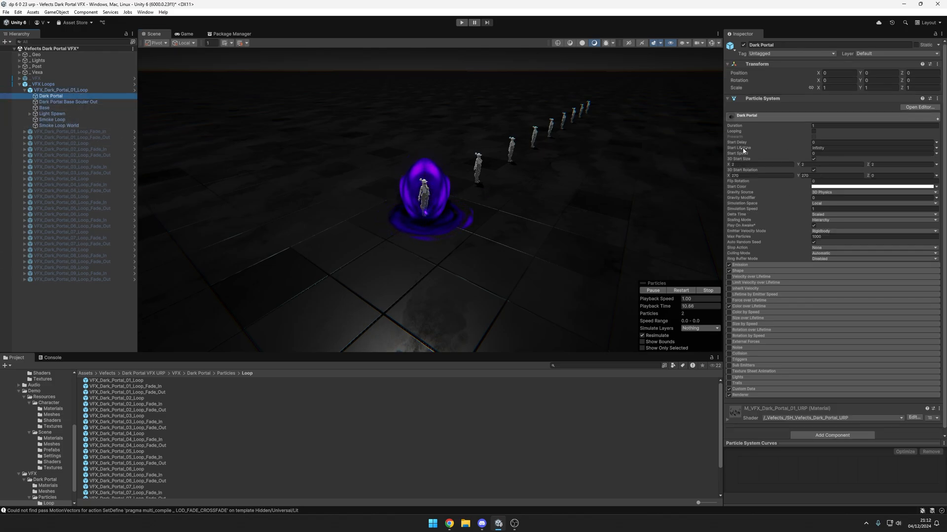
alt+drag(500, 207, 476, 243)
scroll(518, 213, up, 5)
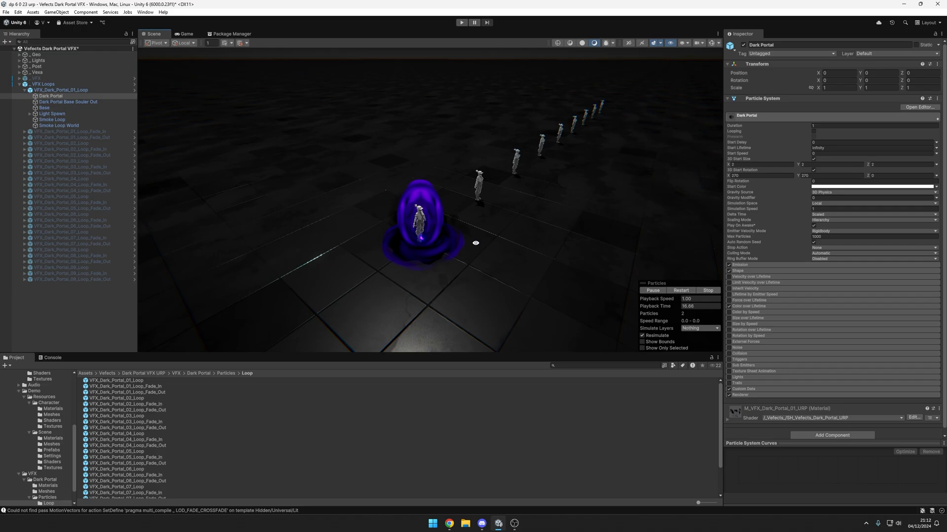
click(23, 94)
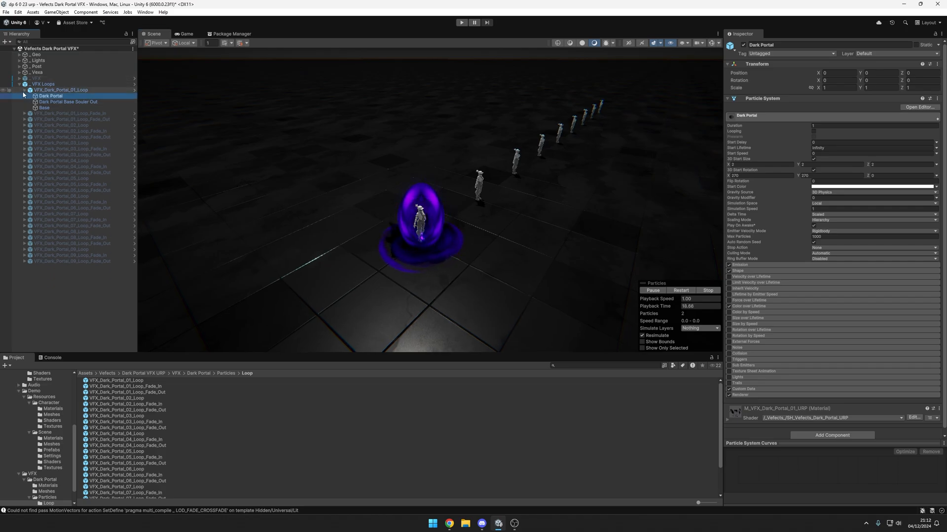
click(25, 91)
Step: Activate VFX_Dark_Portal_01_Loop_Fade_In, deactivate VFX_Dark_Portal_01_Loop, and check the start lifetime of the fade-in's Dark Portal particle
click(74, 96)
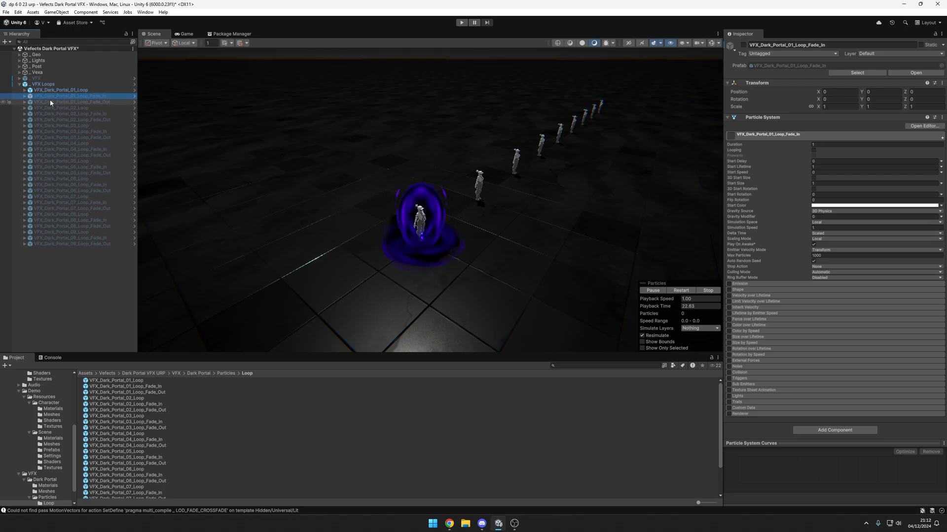
click(35, 89)
click(25, 96)
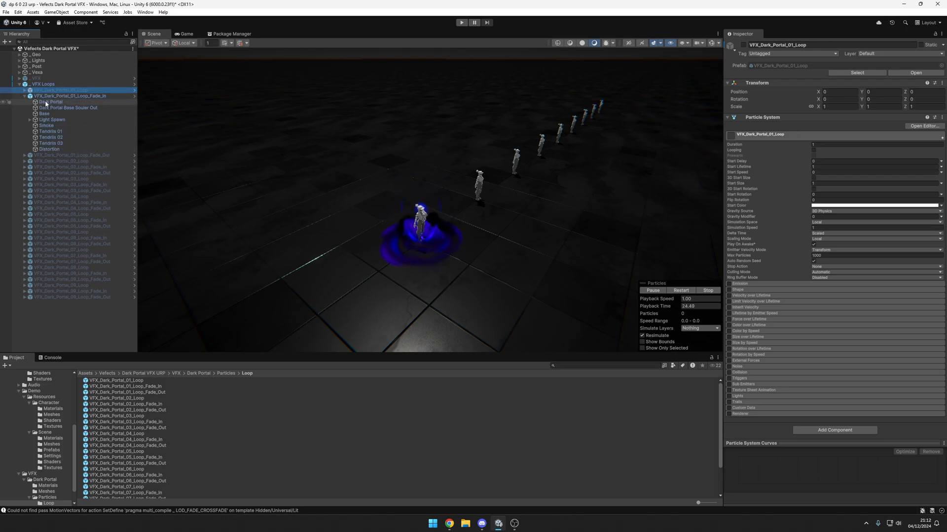
click(50, 102)
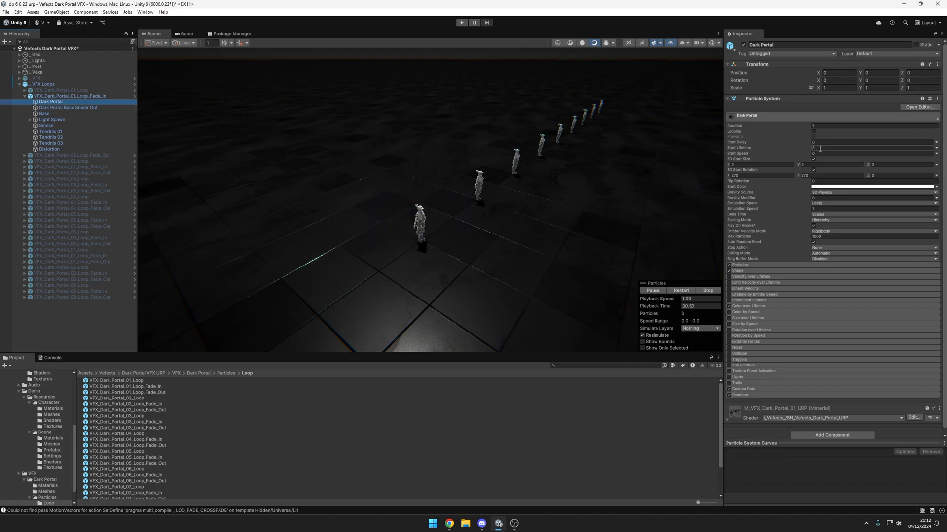
click(26, 97)
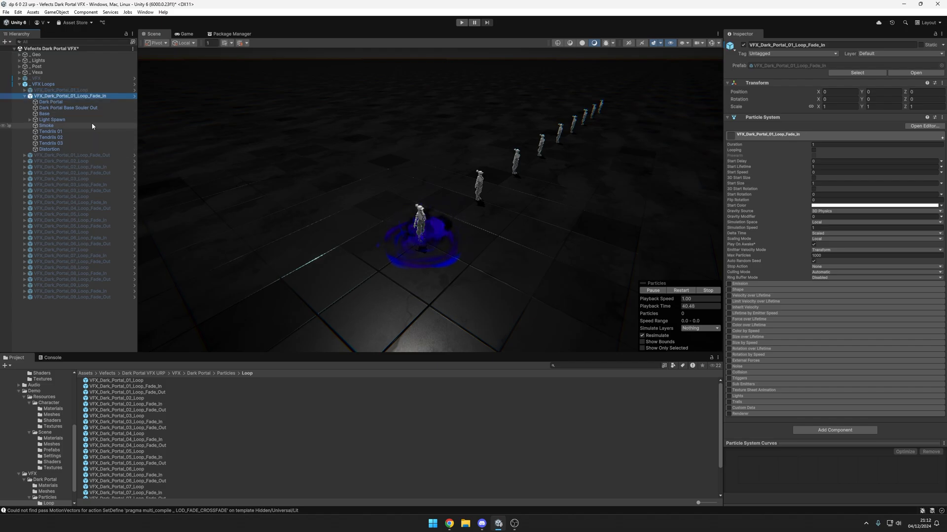
Step: Reactivate VFX_Dark_Portal_01_Loop and deactivate VFX_Dark_Portal_01_Loop_Fade_In to preview the handover from fade-in to loop
click(26, 96)
click(30, 91)
key(alt+shift+a)
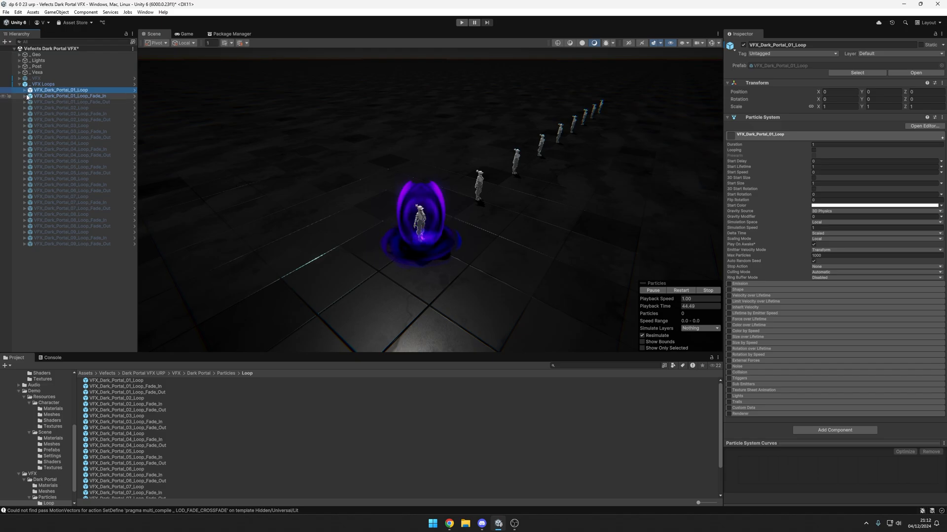
click(31, 95)
key(Up)
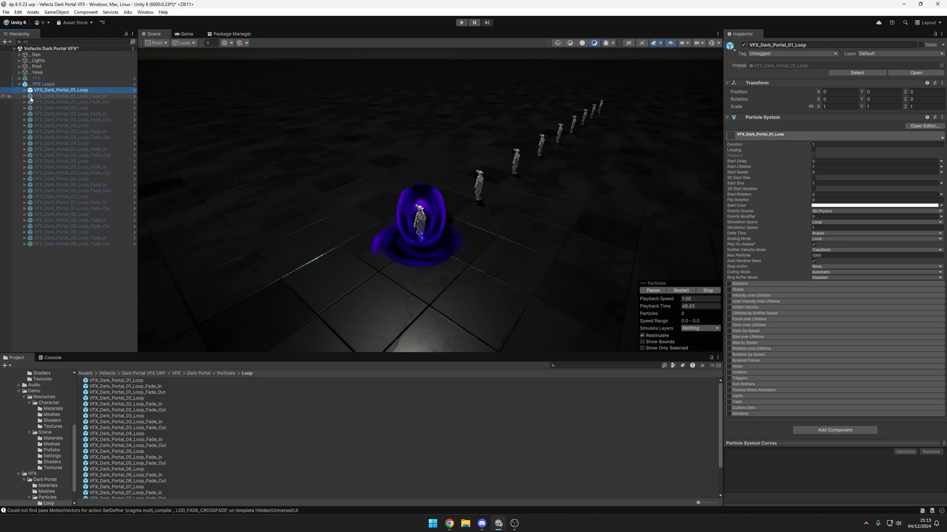
Step: Activate VFX_Dark_Portal_01_Loop_Fade_Out and select the _VFX Loops group to preview the portal's fade-out
click(61, 103)
key(alt+shift+a)
click(77, 85)
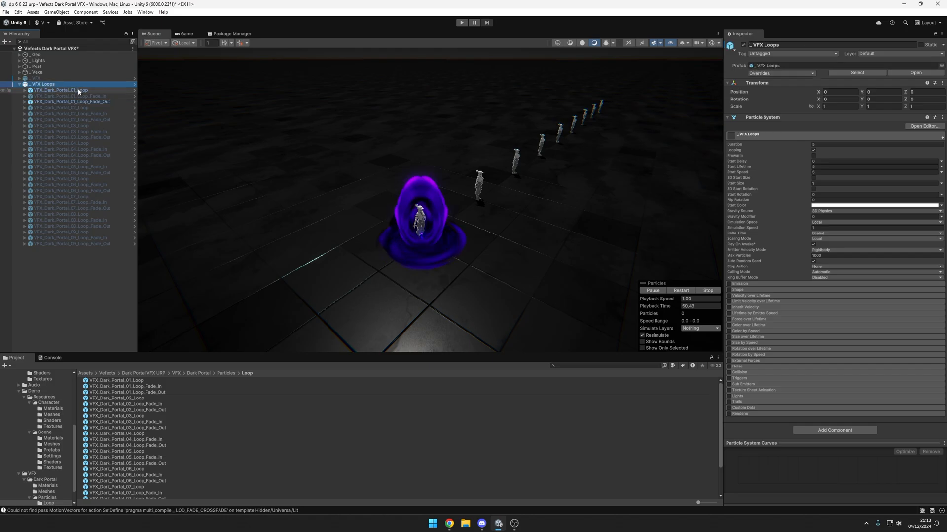
Step: Deactivate VFX_Dark_Portal_01_Loop and select VFX_Dark_Portal_01_Loop_Fade_Out to preview the fade-out on its own
click(79, 91)
key(alt+shift+a)
click(91, 101)
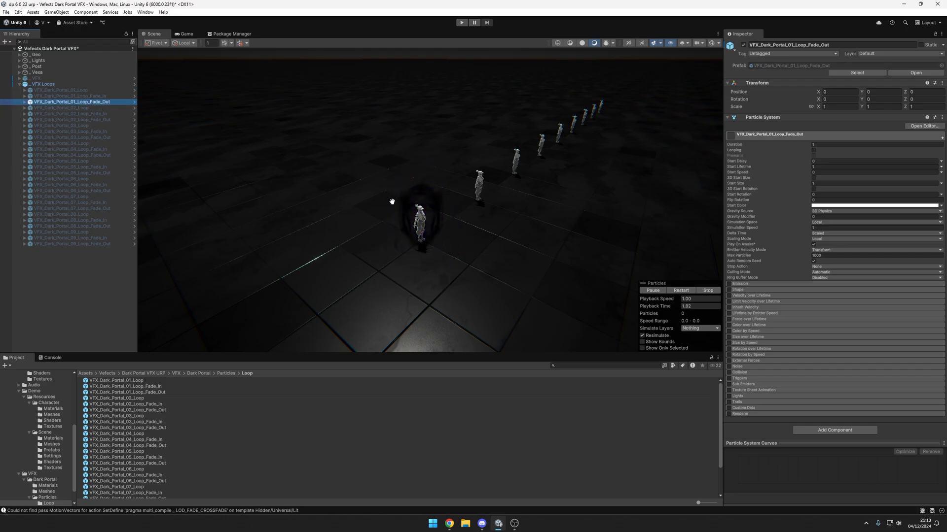
Step: Examine the child effects of VFX_Dark_Portal_01_Loop_Fade_Out, from Dark Portal to Light Spawn, including their start lifetimes
click(24, 102)
click(36, 108)
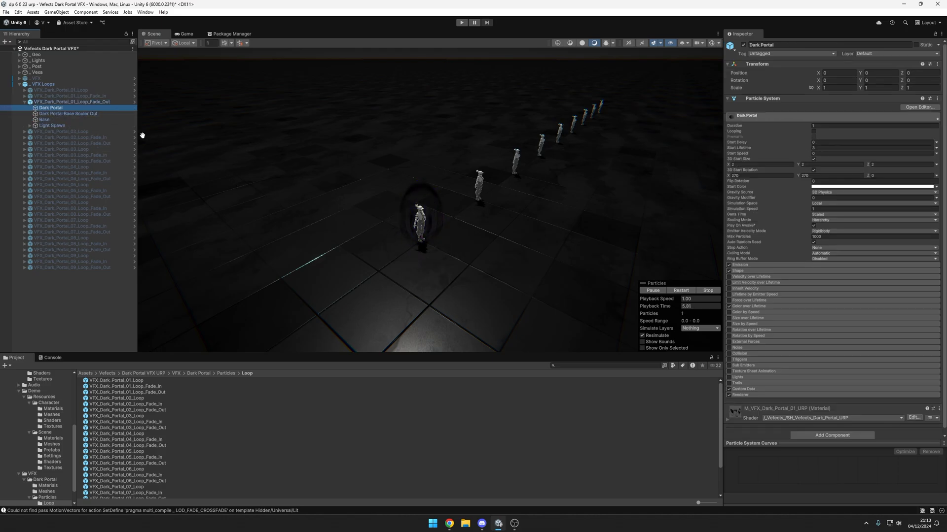
click(74, 114)
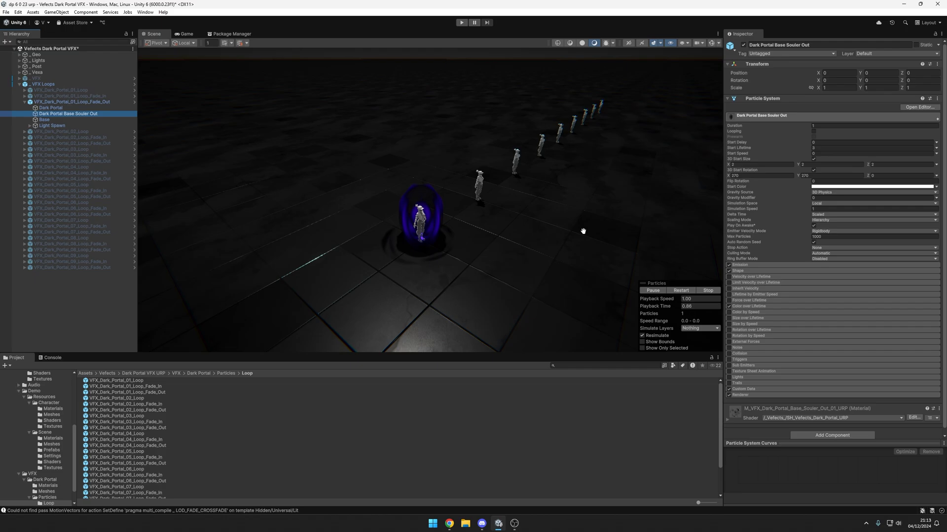
click(65, 121)
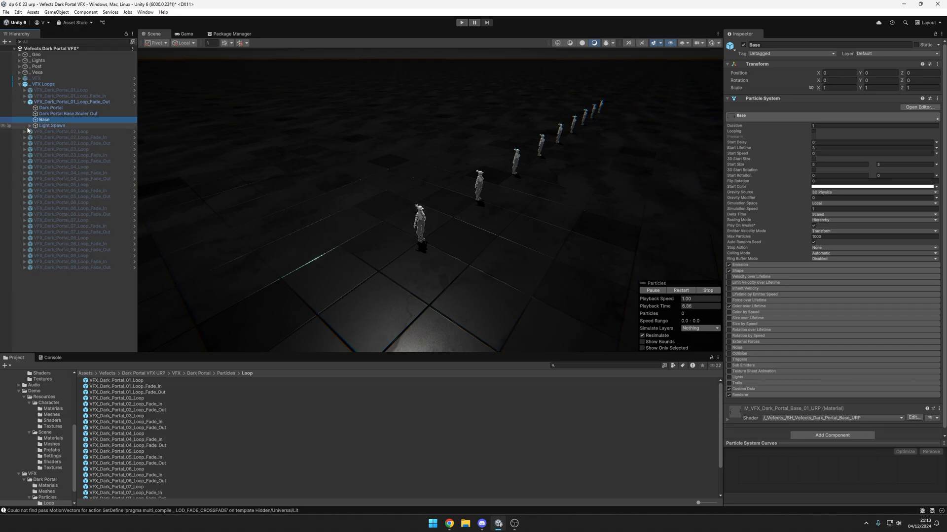
click(69, 102)
click(50, 107)
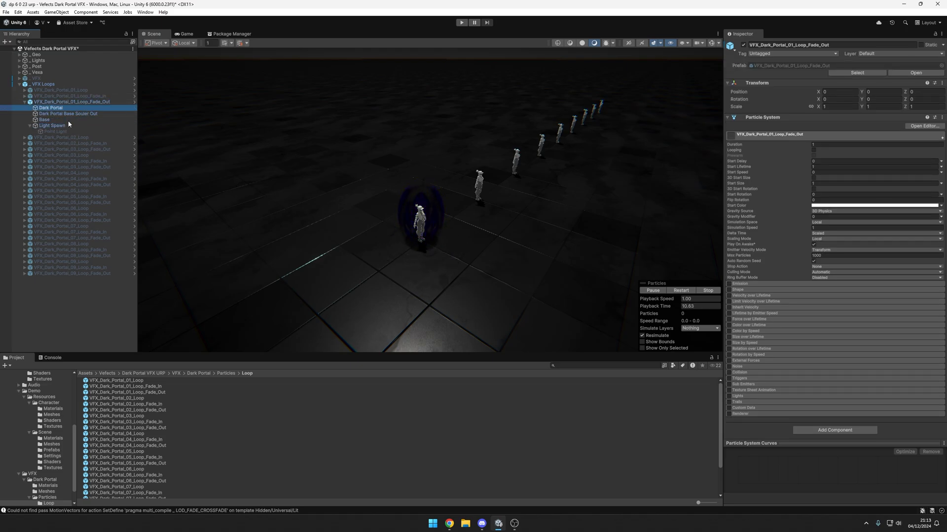
shift+click(67, 125)
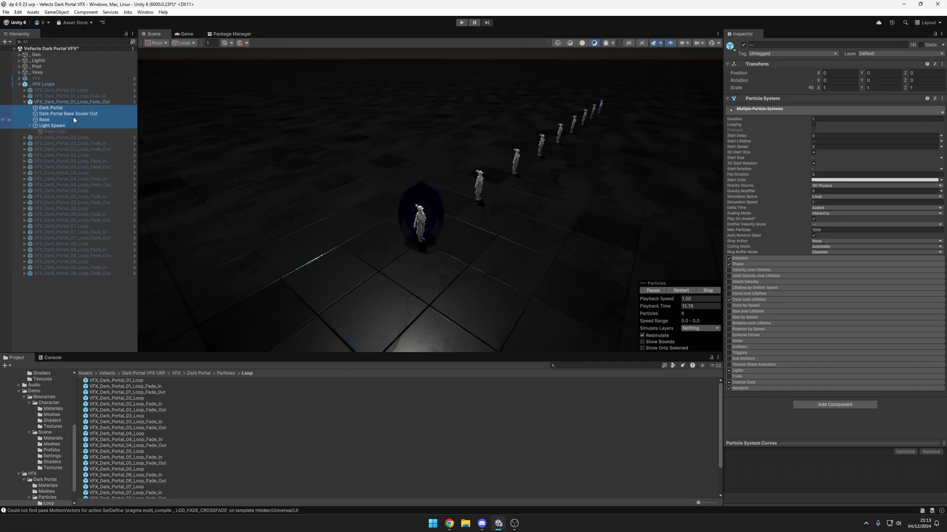
click(74, 125)
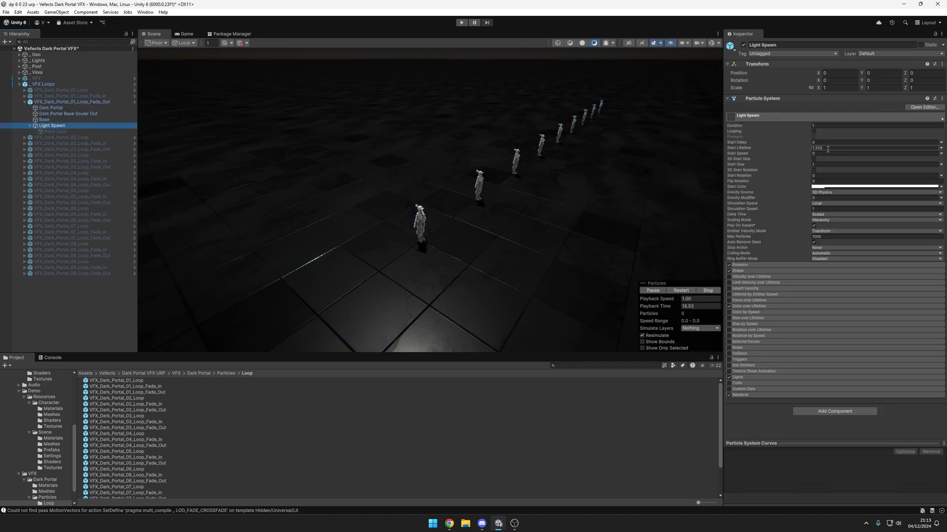
Step: Set the start lifetime of the fade-out's Dark Portal, Dark Portal Base Souler Out and Base particles to 1
click(118, 119)
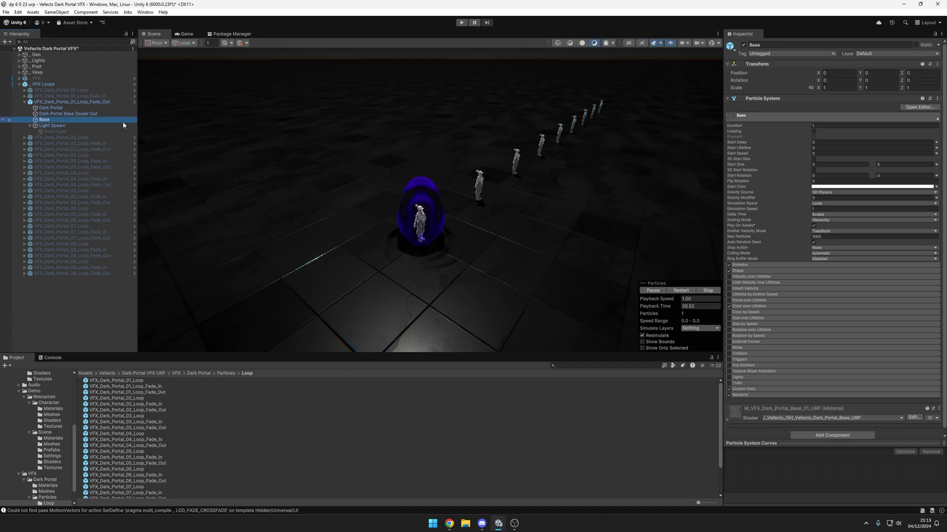
shift+click(116, 108)
click(822, 142)
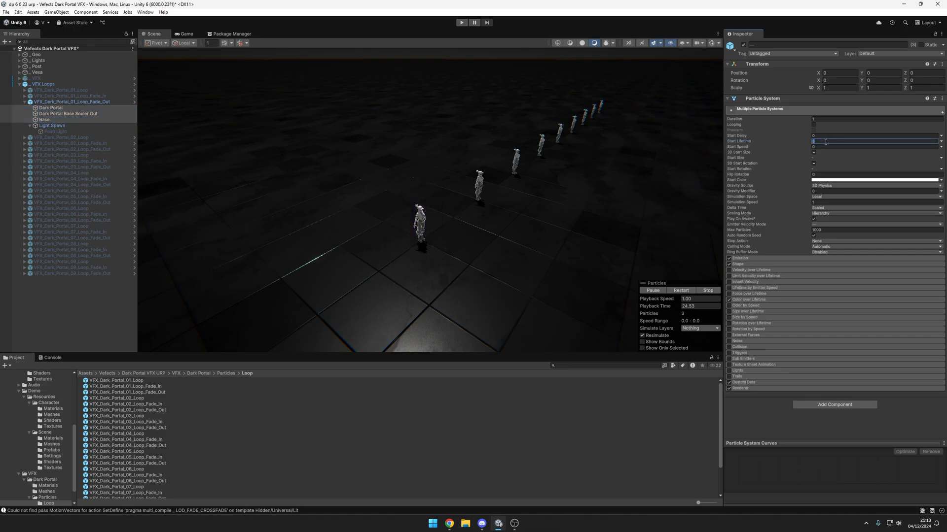
text(1)
Step: Set the start lifetime of the fade-out's Light Spawn particle to 0.5 and replay the effect
click(52, 126)
click(825, 147)
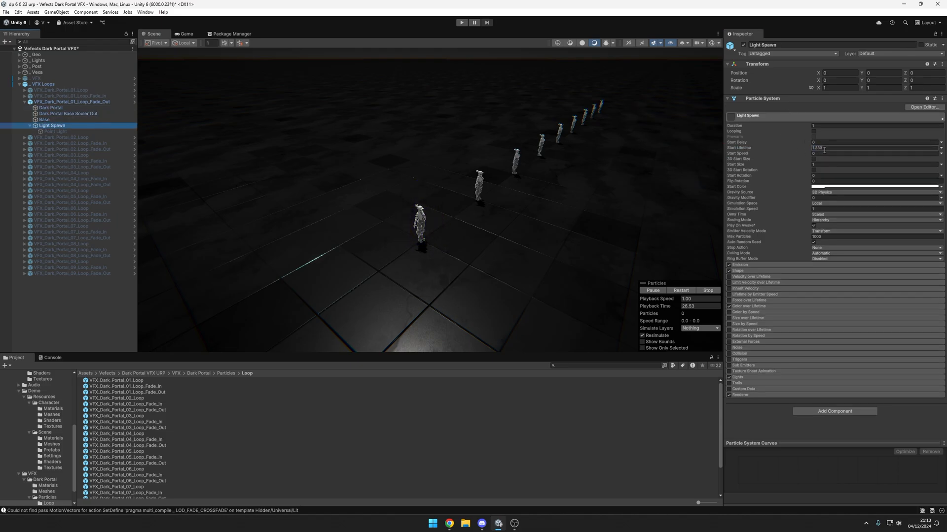
click(686, 292)
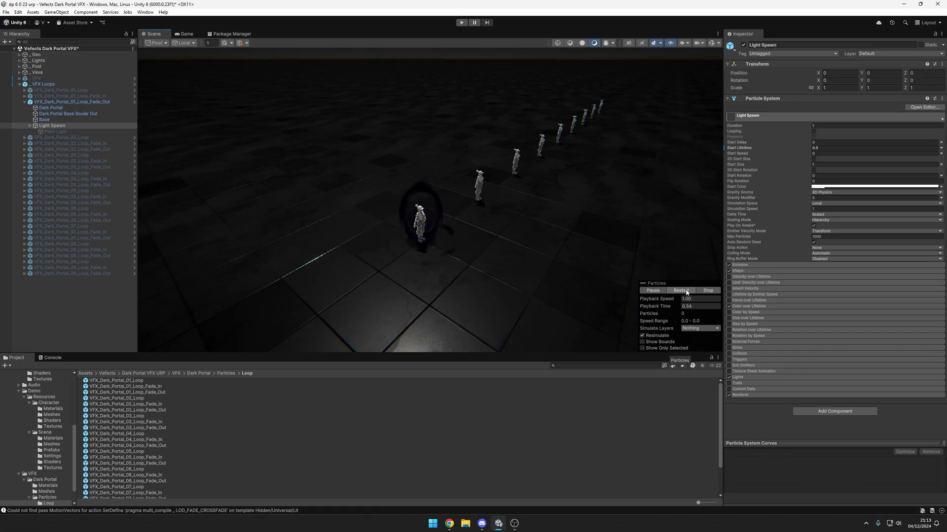
click(686, 291)
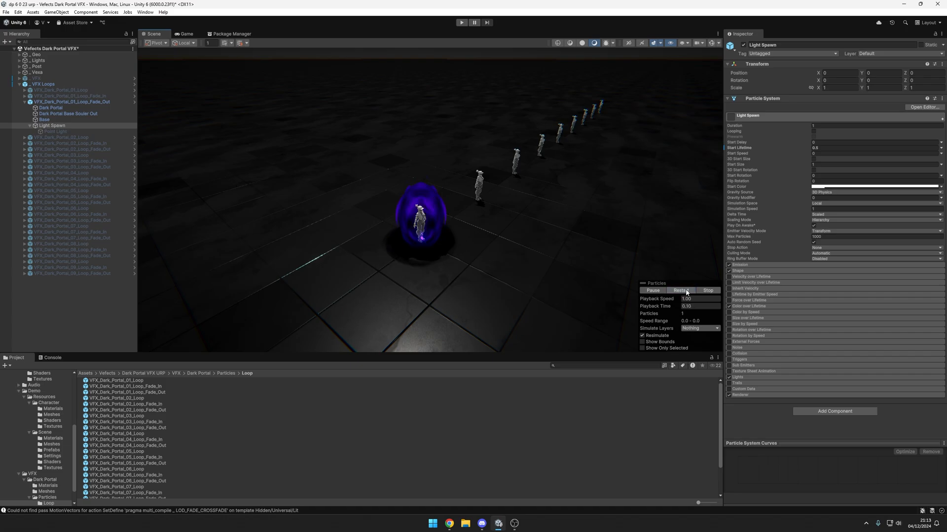
Step: Collapse and deactivate the _VFX Loops group, and activate the _VFX group containing the full portal effects
click(103, 102)
click(25, 102)
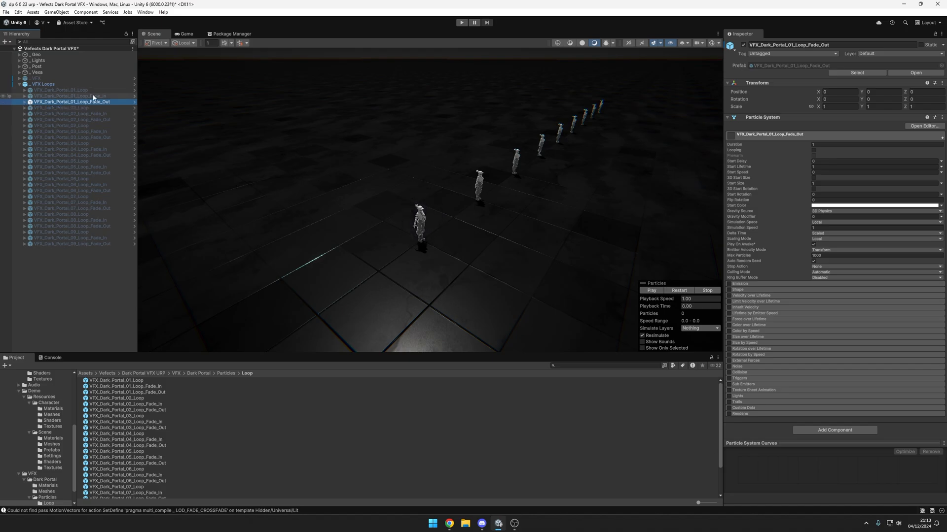
click(22, 85)
click(22, 85)
key(alt+shift+a)
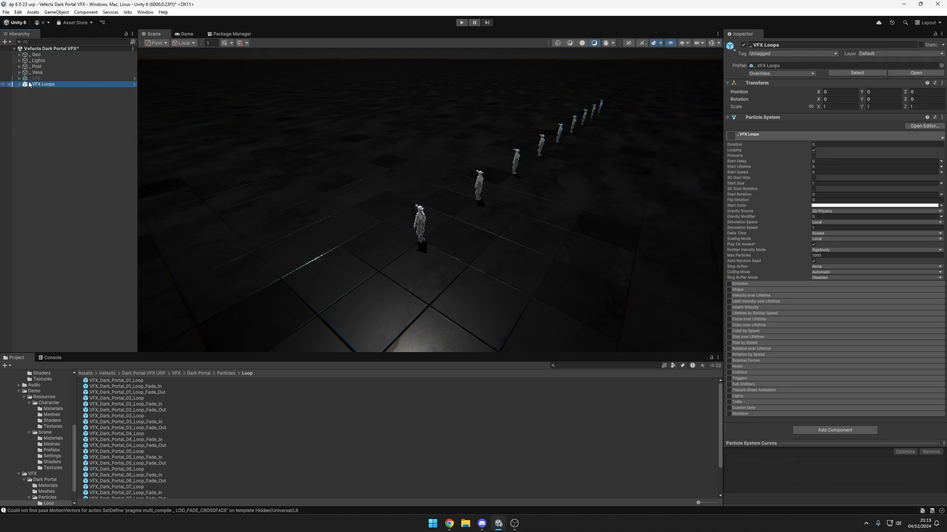
click(34, 80)
key(alt+shift+a)
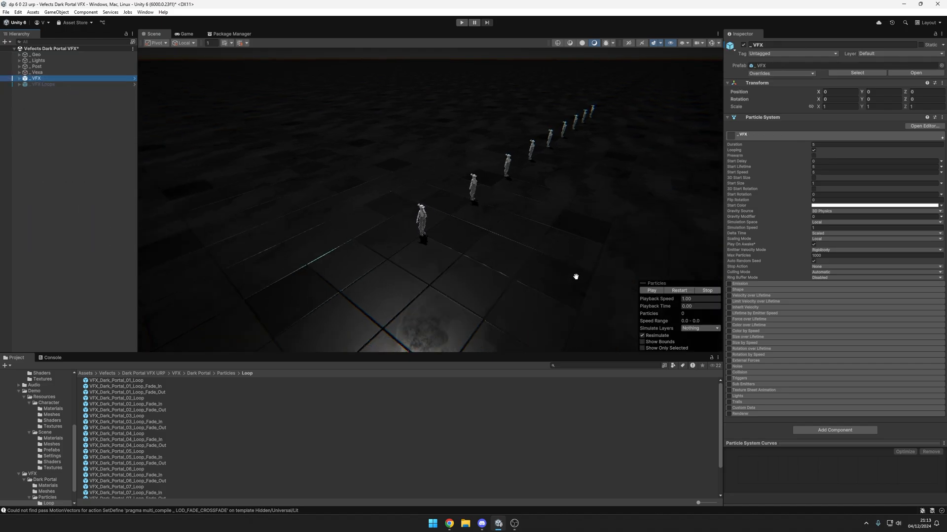
Step: Replay the full portal effects along the row of characters and open the Particles folder with the full prefabs
key(comma)
alt+drag(609, 253, 604, 236)
middle_drag(605, 236, 565, 265)
alt+drag(565, 265, 571, 244)
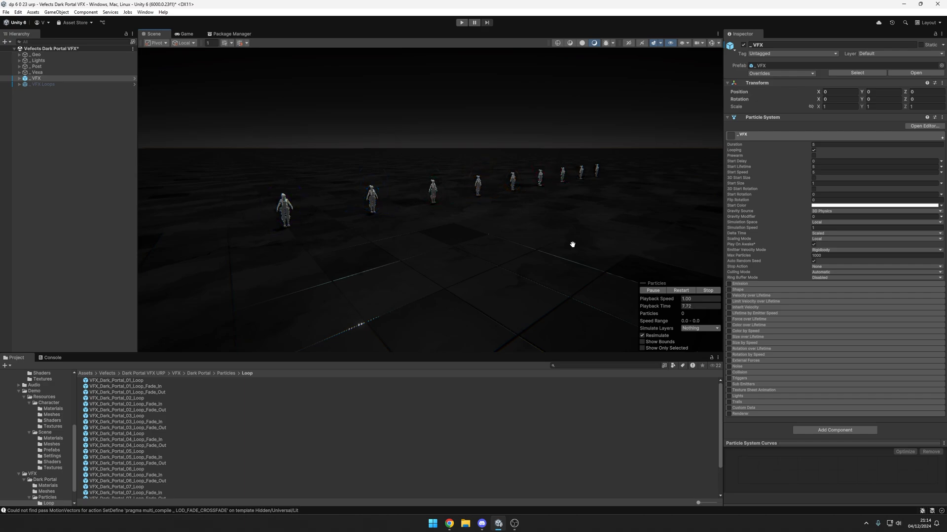
alt+drag(551, 228, 559, 224)
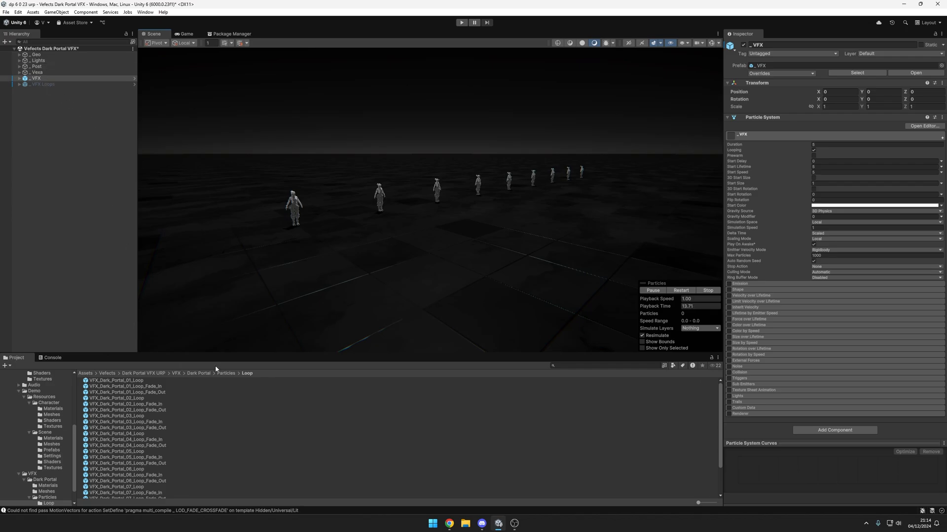
click(226, 373)
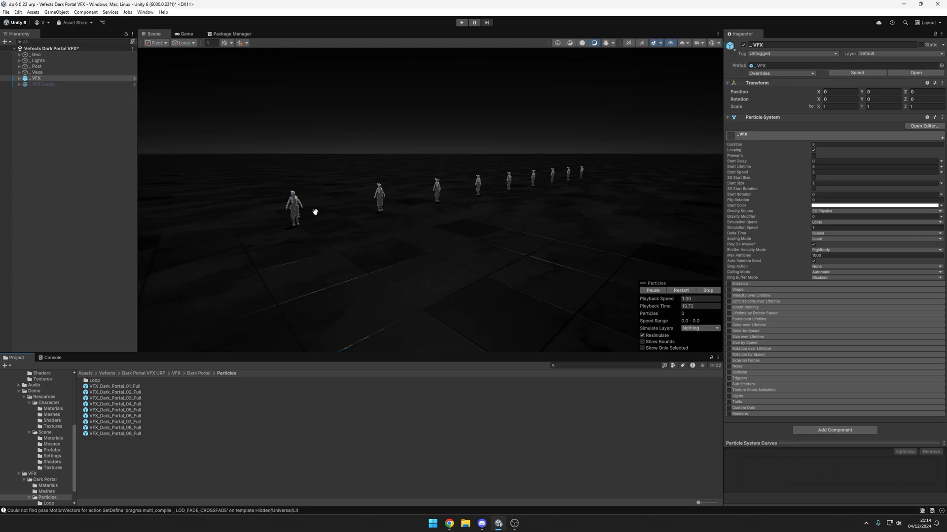
Step: Examine the scene around the first character up close and the whole row of full portal effects from farther away
alt+drag(317, 212, 357, 211)
scroll(444, 205, up, 4)
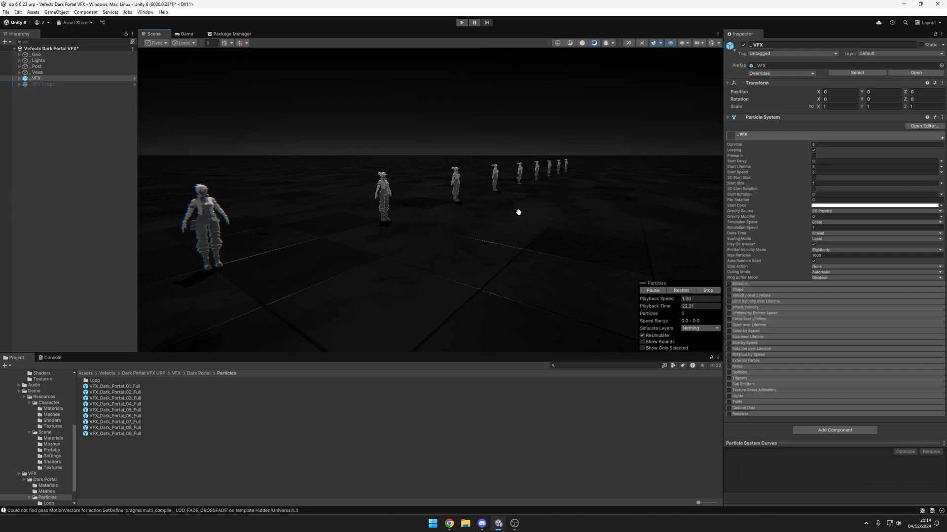
middle_drag(518, 212, 575, 214)
scroll(433, 216, up, 4)
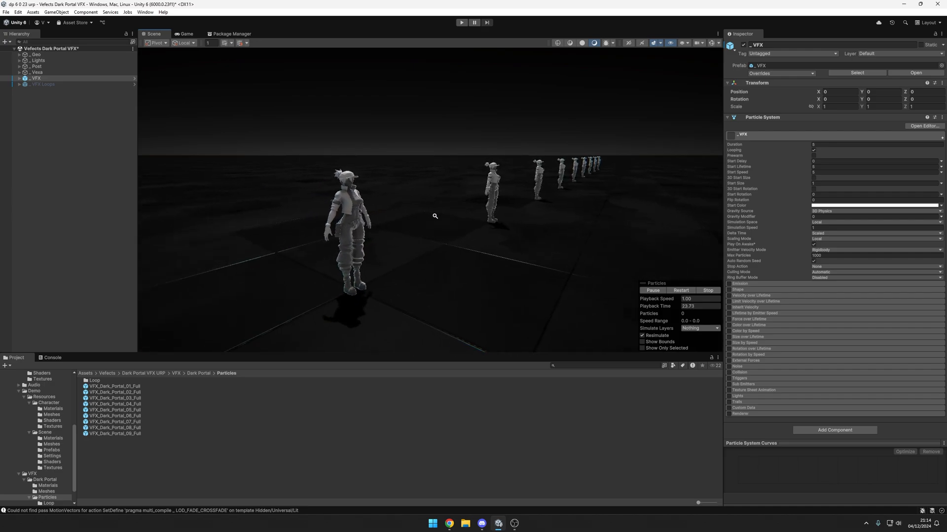
middle_drag(438, 217, 488, 235)
scroll(444, 219, up, 4)
scroll(488, 235, up, 1)
scroll(490, 234, up, 1)
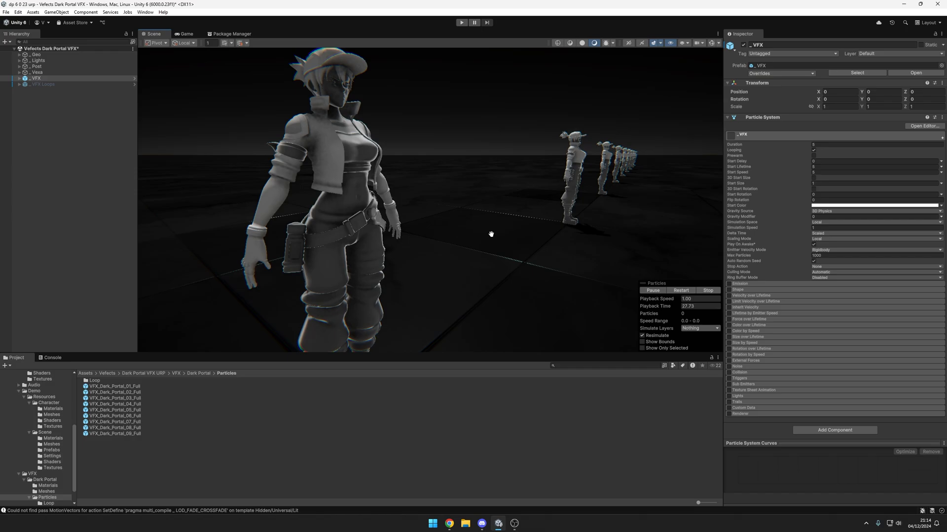
scroll(507, 236, down, 6)
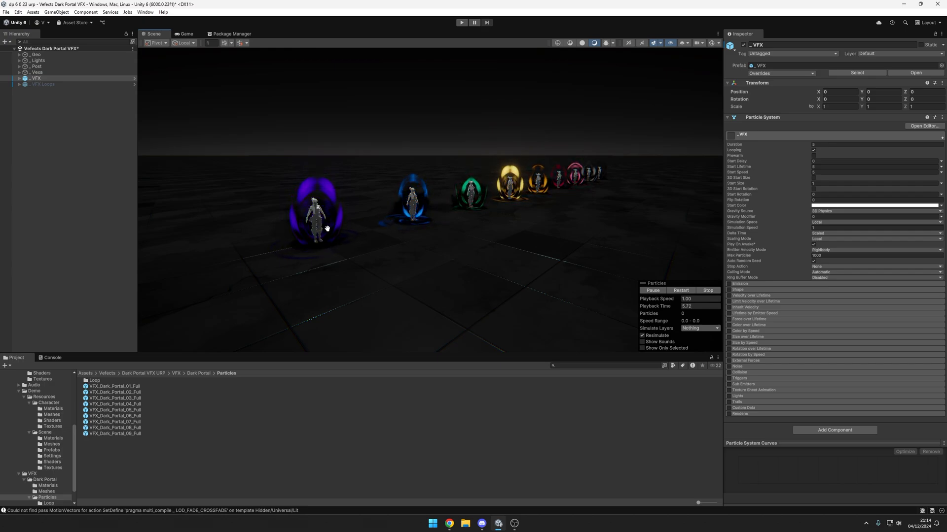
Step: In VFX_Dark_Portal_01_Full, rename the Z component of the Dark Portal particle's Custom1 data to Randomness
click(19, 78)
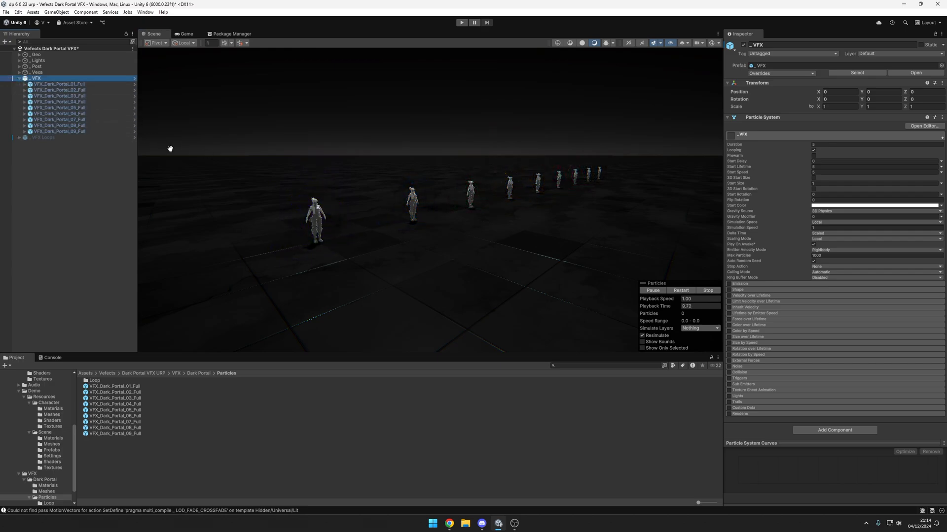
click(25, 84)
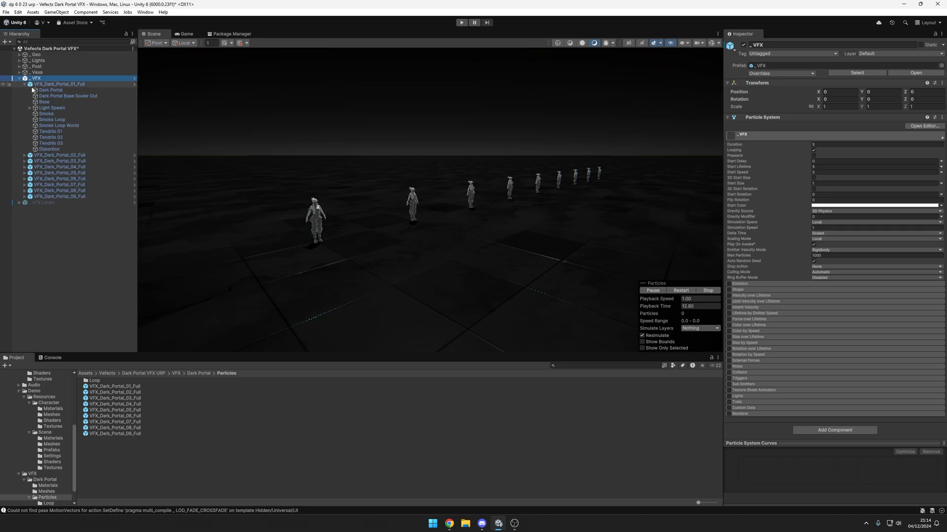
click(57, 91)
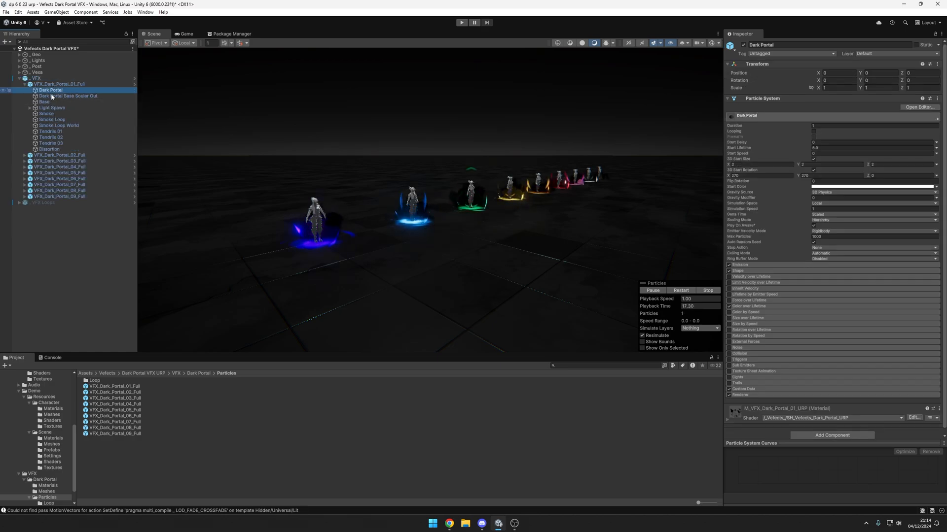
click(744, 389)
scroll(750, 365, down, 3)
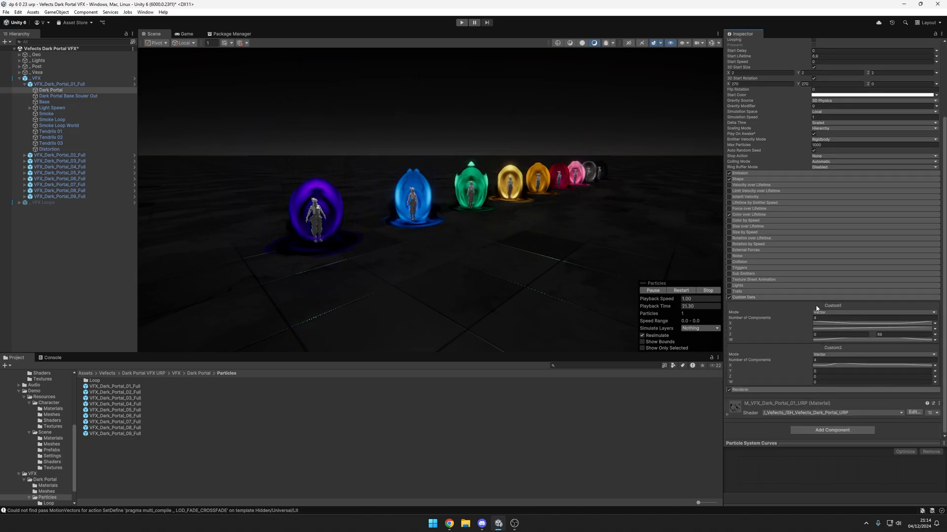
click(732, 335)
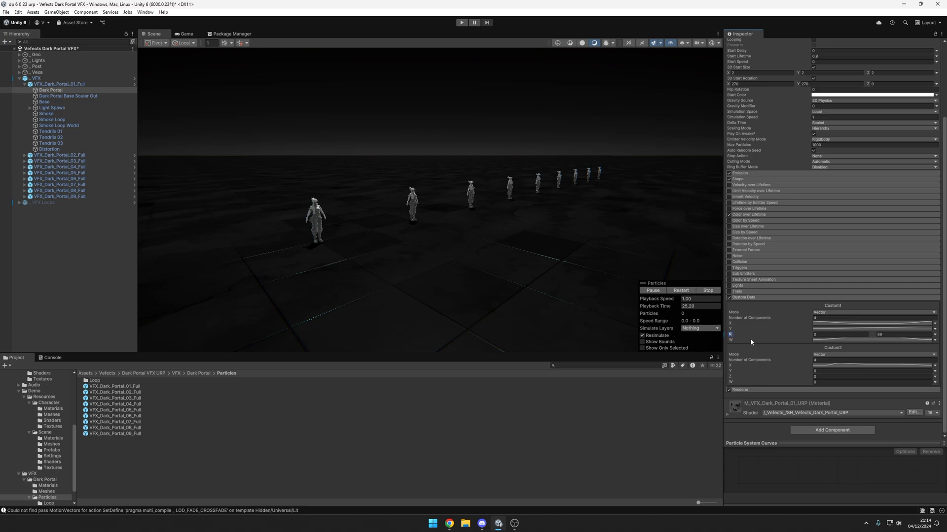
text(andomness)
Step: Change the upper limit of the Dark Portal particle's Randomness range, then replay the effects and pause them with the portals open
click(811, 334)
click(897, 334)
middle_drag(293, 210, 471, 283)
key(period)
key(comma)
scroll(459, 212, up, 3)
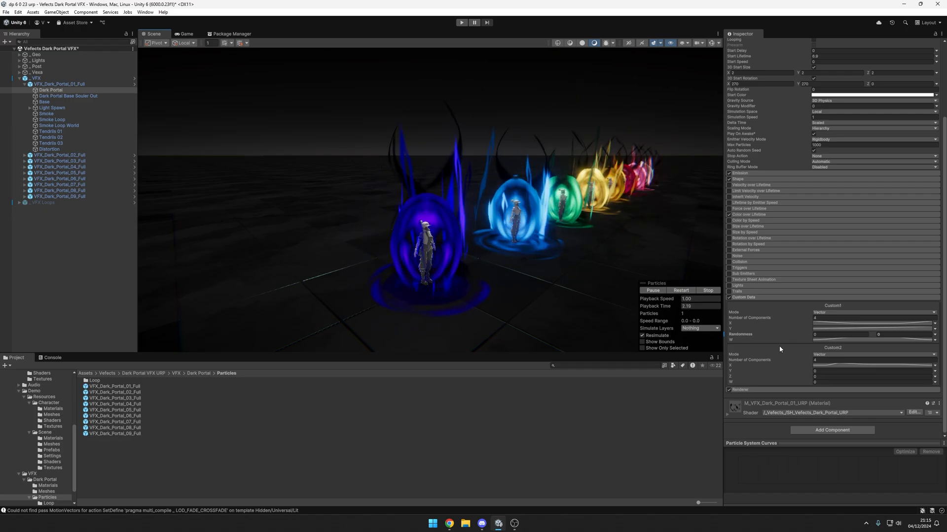
click(653, 290)
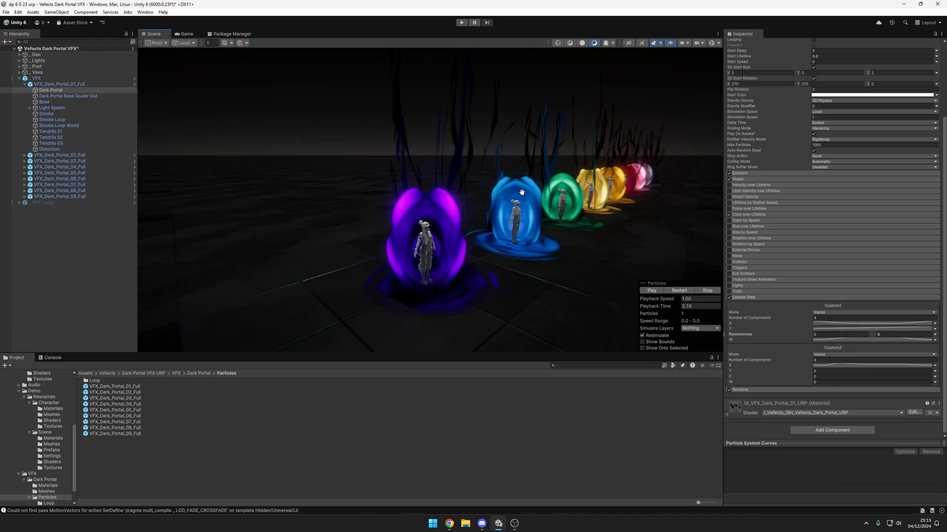
Step: Change the upper limit of the Custom1 Z range on VFX_Dark_Portal_02_Full's Dark Portal particle and compare the portals in the scene
click(24, 155)
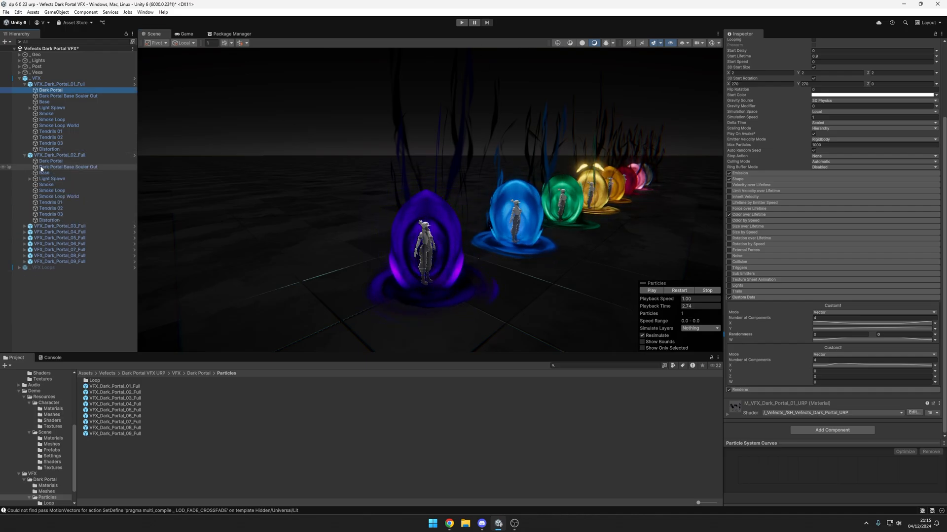
click(42, 161)
click(751, 387)
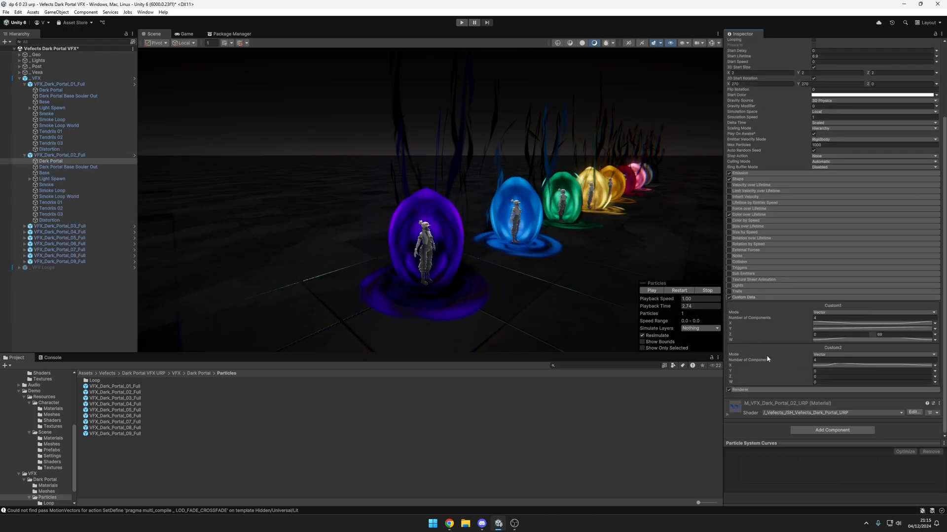
scroll(789, 345, down, 3)
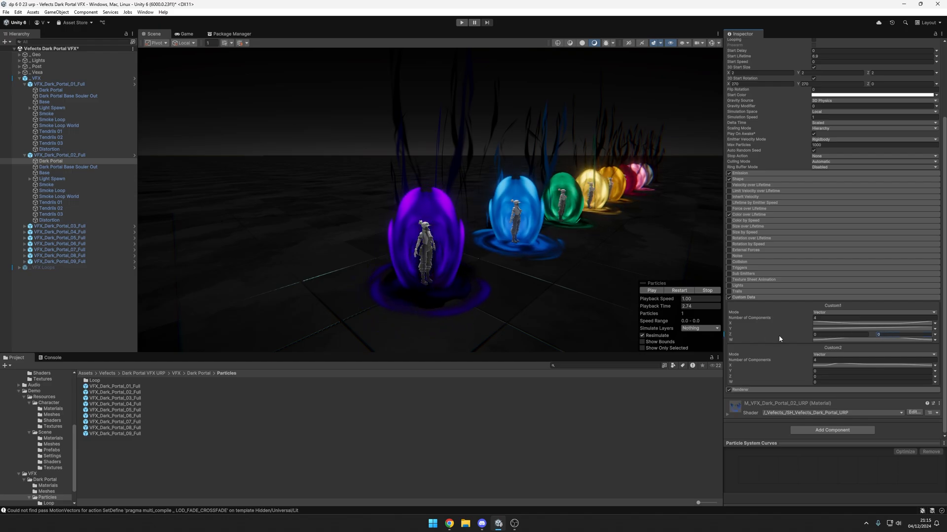
click(733, 334)
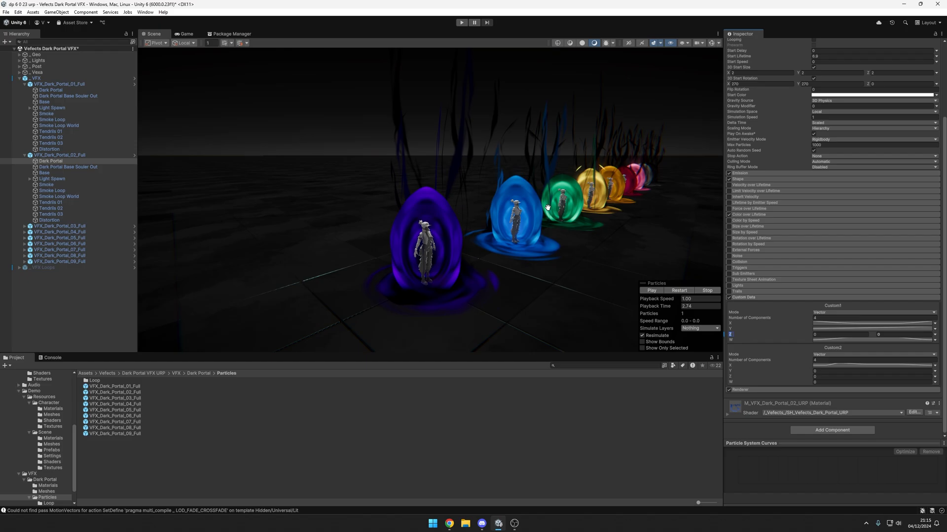
middle_drag(547, 208, 508, 218)
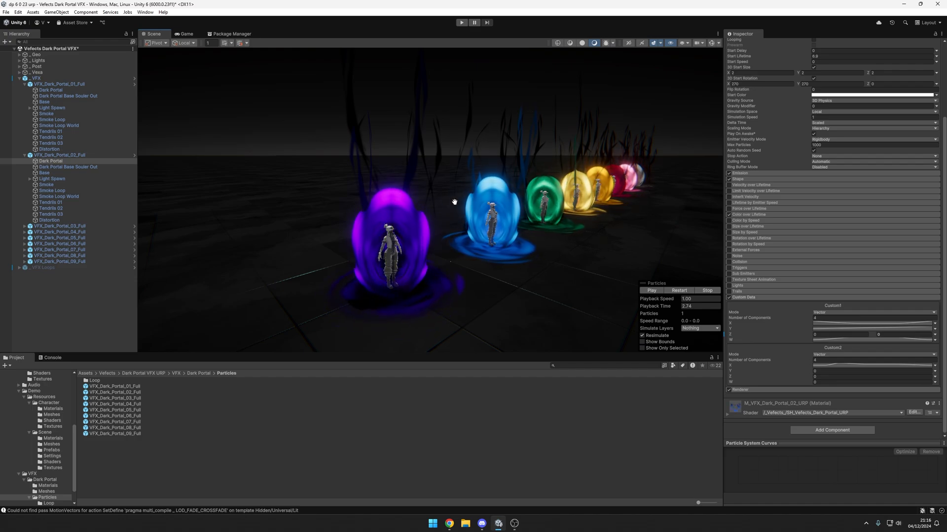
middle_drag(435, 215, 426, 210)
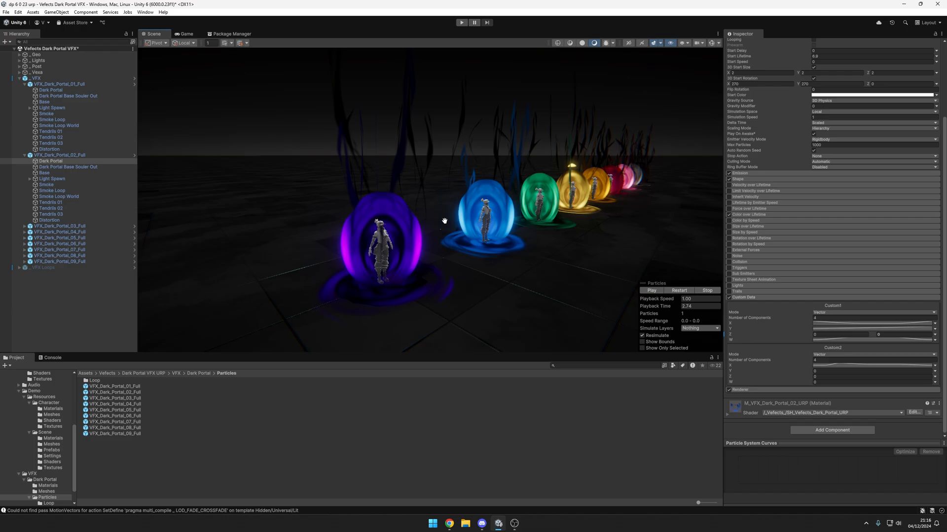
Step: Set the upper limit of the Custom1 Z range on VFX_Dark_Portal_02_Full's Dark Portal particle to 333 and compare the portals
alt+drag(539, 229, 533, 214)
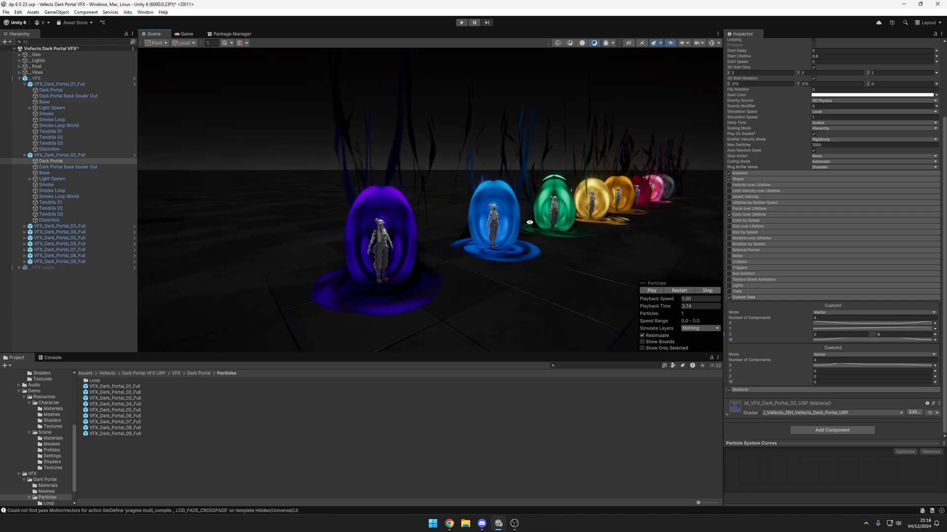
middle_drag(533, 214, 527, 194)
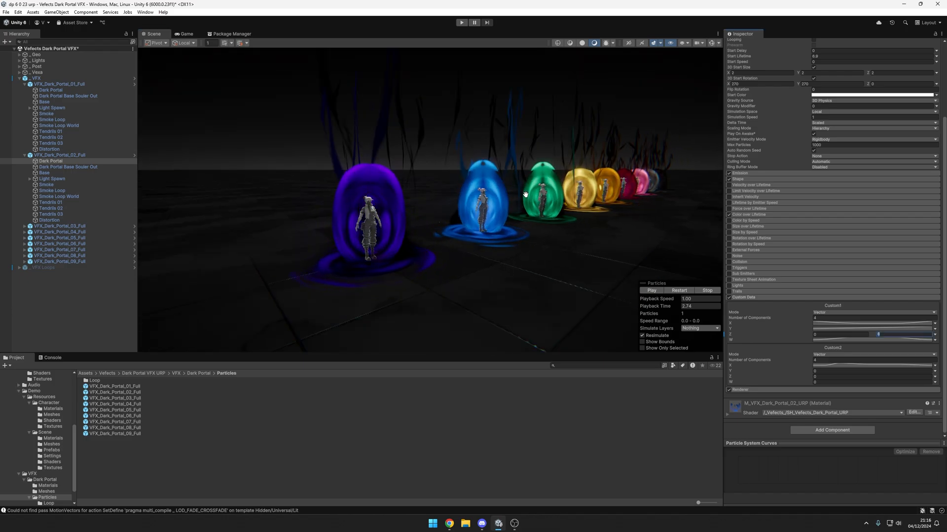
alt+drag(526, 195, 523, 217)
middle_drag(524, 217, 491, 179)
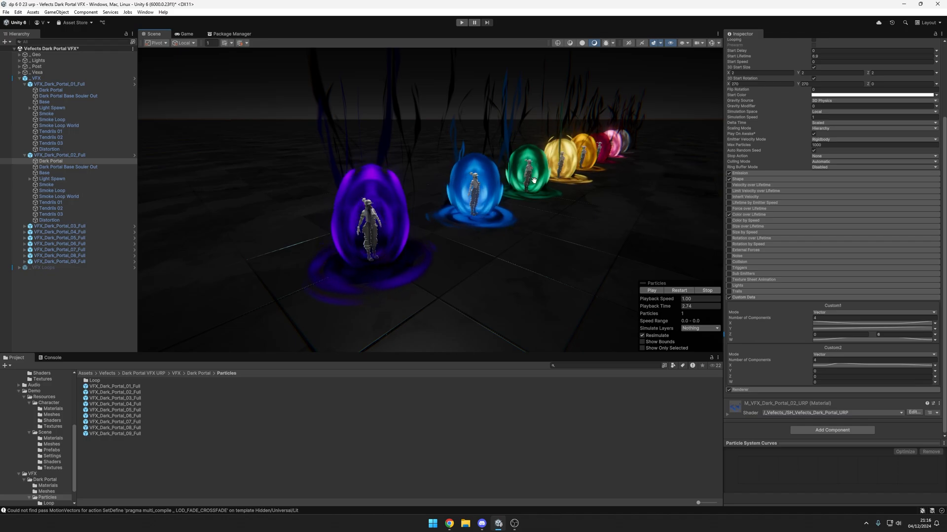
click(885, 334)
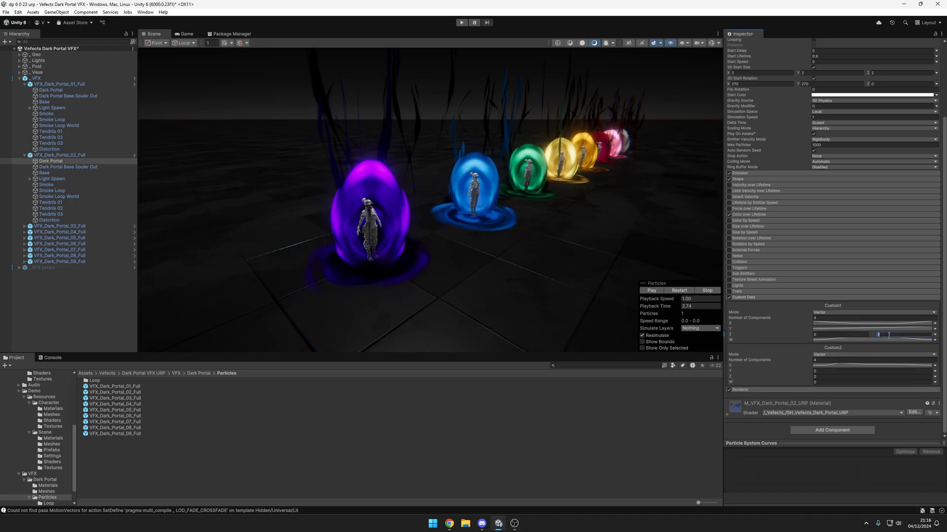
text(333)
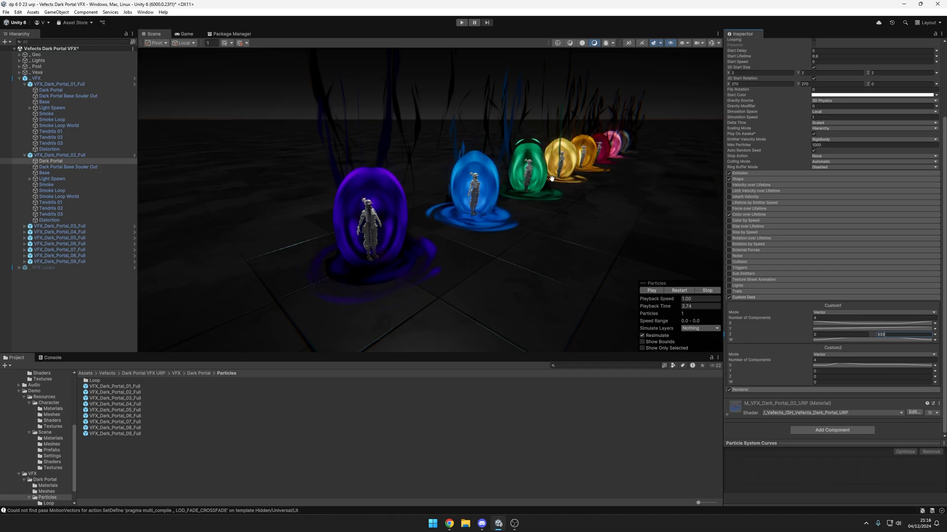
drag(599, 228, 468, 197)
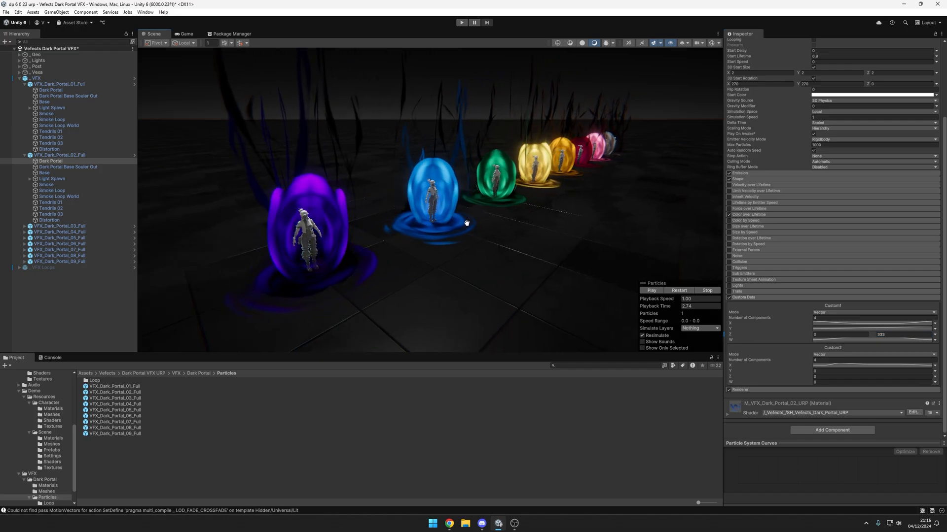
alt+drag(609, 227, 592, 227)
scroll(465, 312, down, 4)
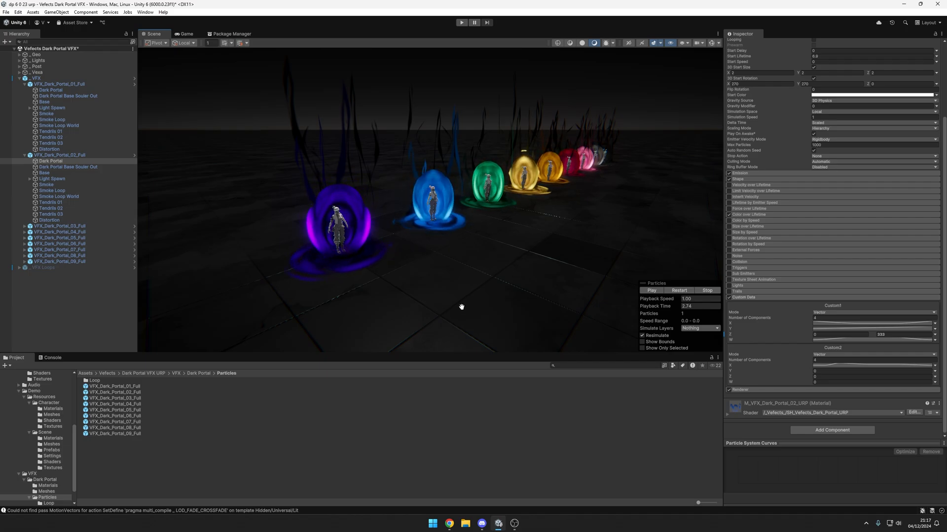
Step: Switch to Discord and read through the support messages in the Vefects HUB server's unity-vfx-assets-help channel
click(486, 524)
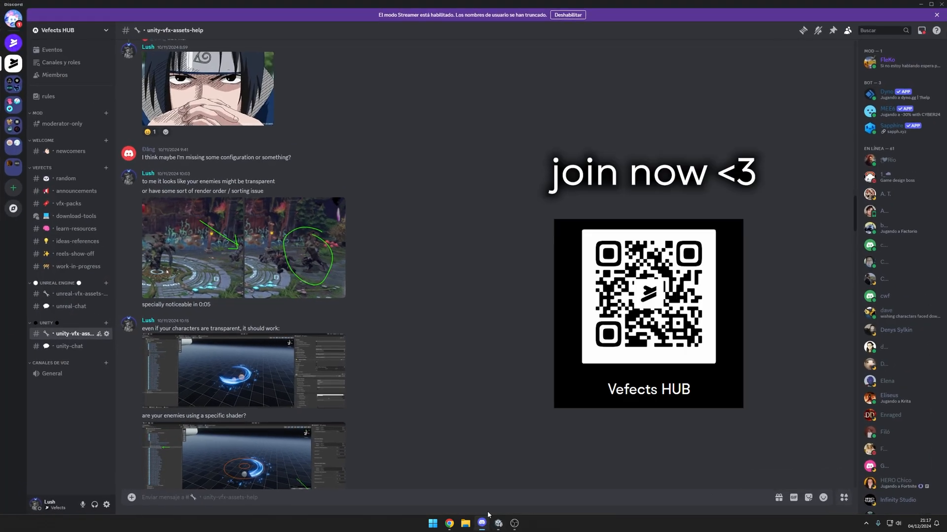
scroll(483, 293, down, 5)
scroll(486, 306, down, 3)
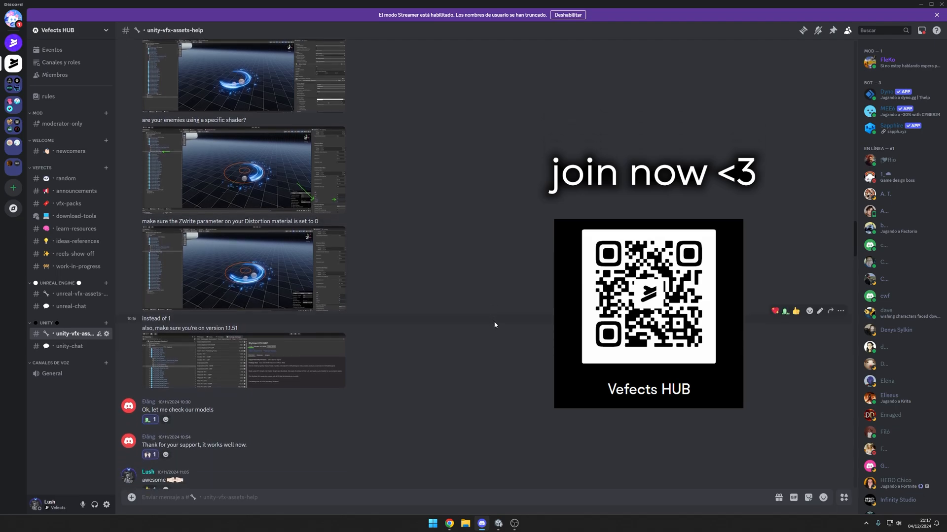
scroll(493, 321, down, 4)
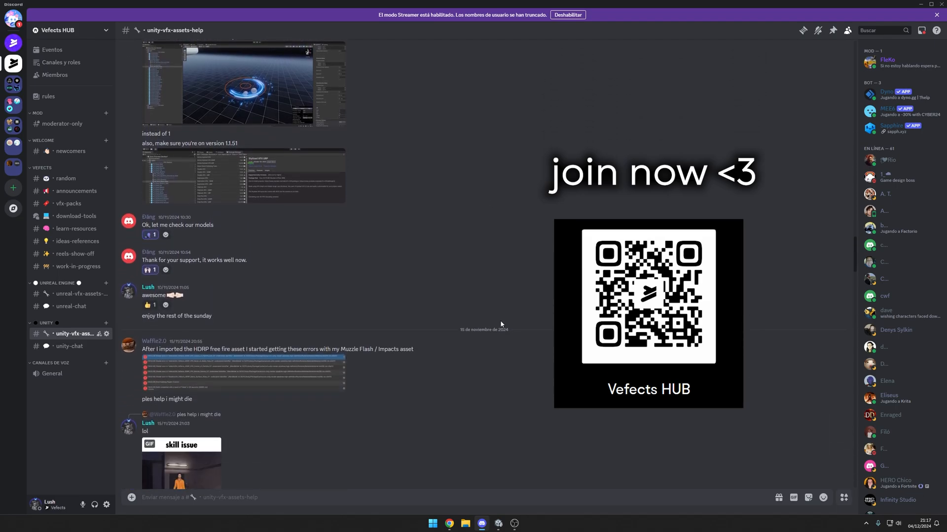
scroll(493, 320, down, 3)
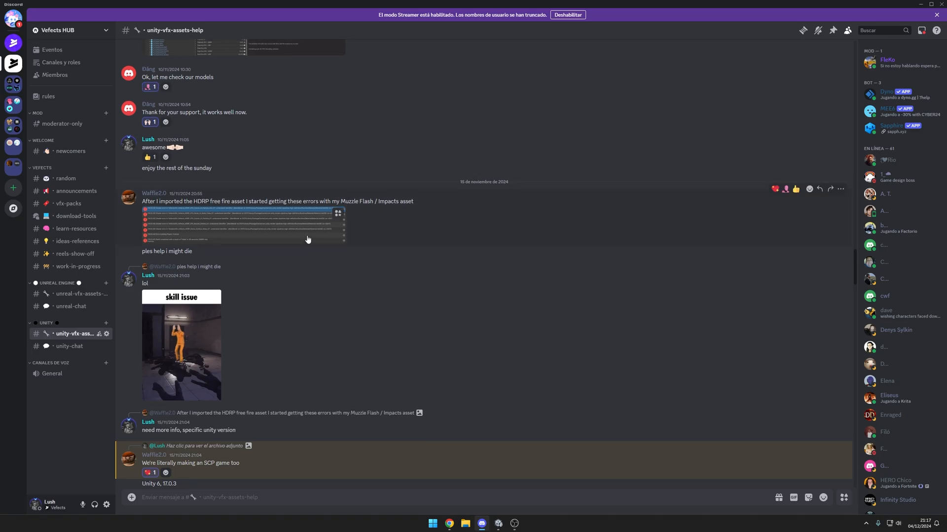
Step: View the shader error screenshot and the "skill issue" GIF from the help channel enlarged, closing each one
click(308, 240)
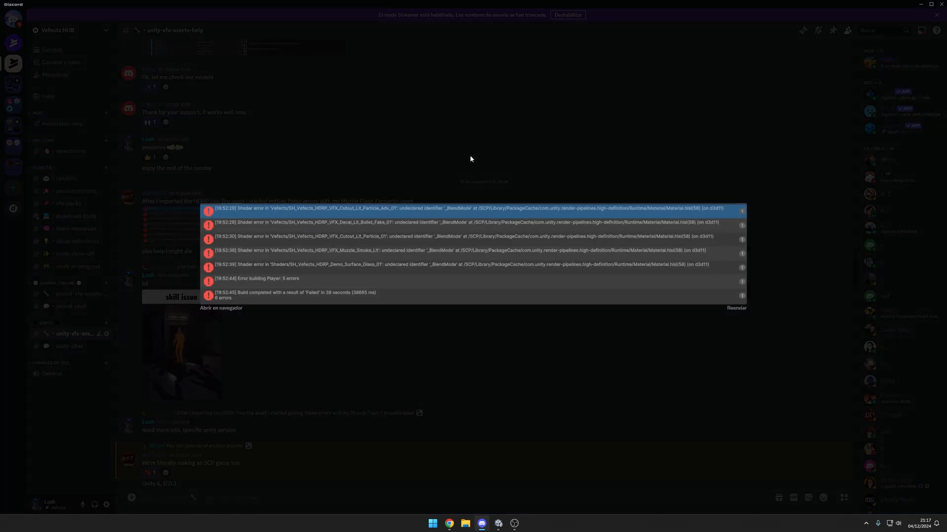
click(470, 159)
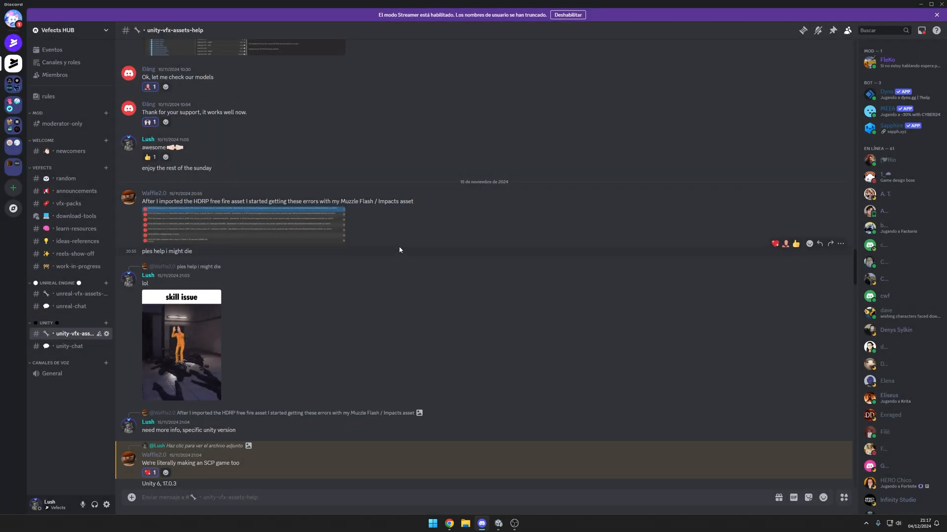
click(203, 354)
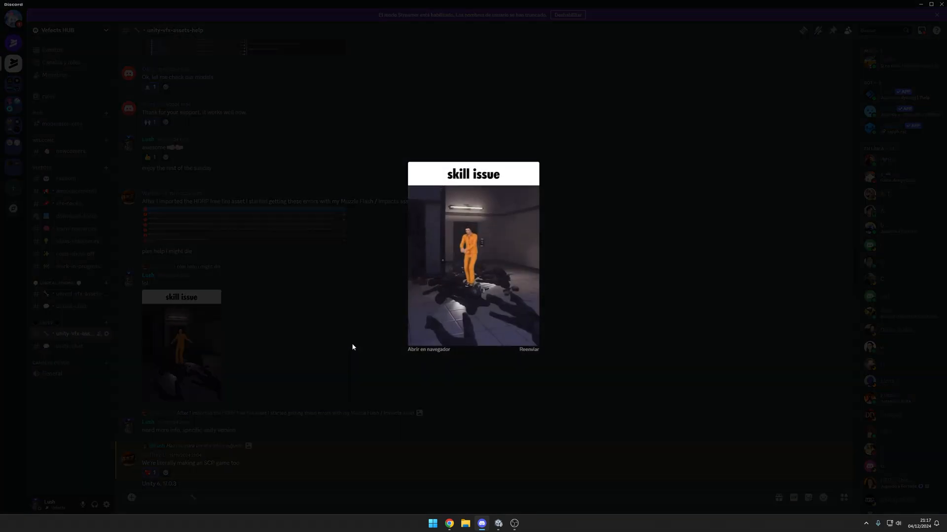
click(652, 303)
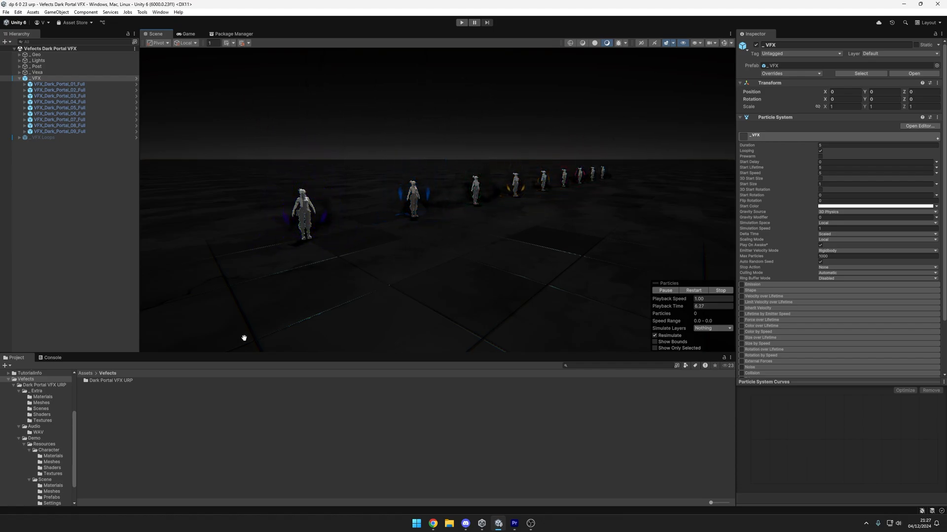
Step: In Unity, open the WAV folder inside the Audio folder of Dark Portal VFX URP
click(114, 384)
double_click(114, 384)
double_click(111, 384)
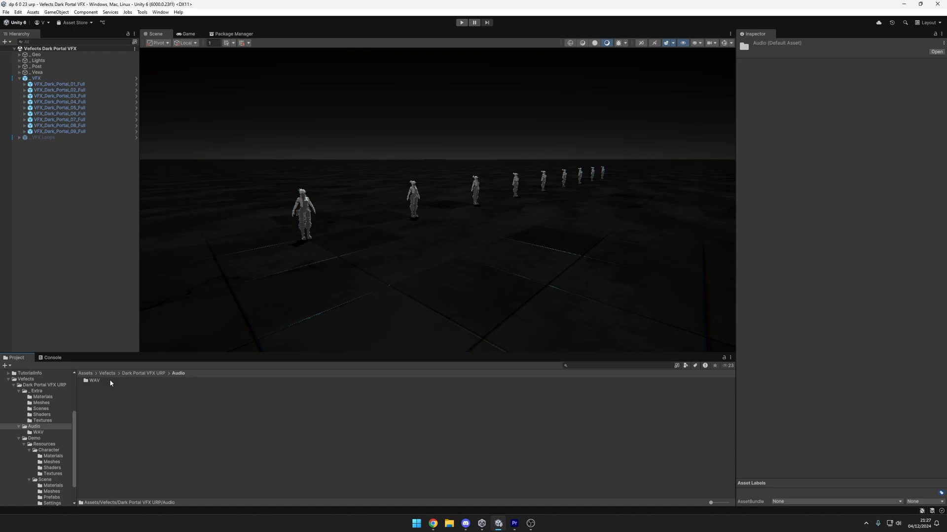
double_click(109, 380)
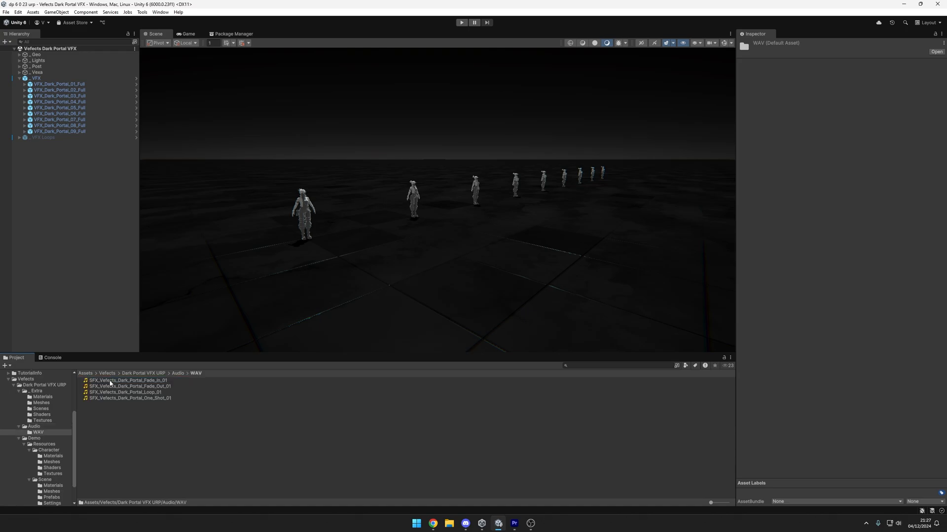
Step: Inspect the waveforms of the One_Shot_01, Fade_In_01 and Fade_Out_01 Dark Portal sounds, finishing with One_Shot_01 selected
click(148, 399)
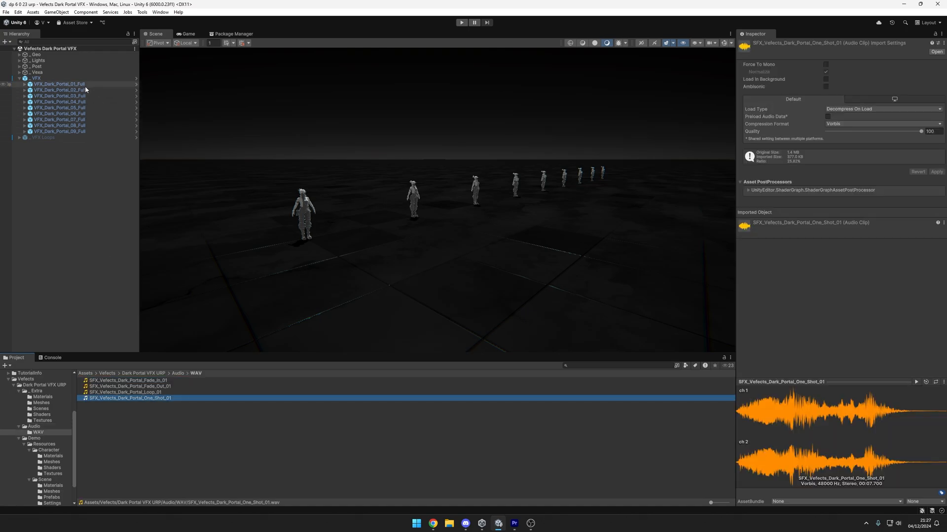
click(171, 382)
click(169, 387)
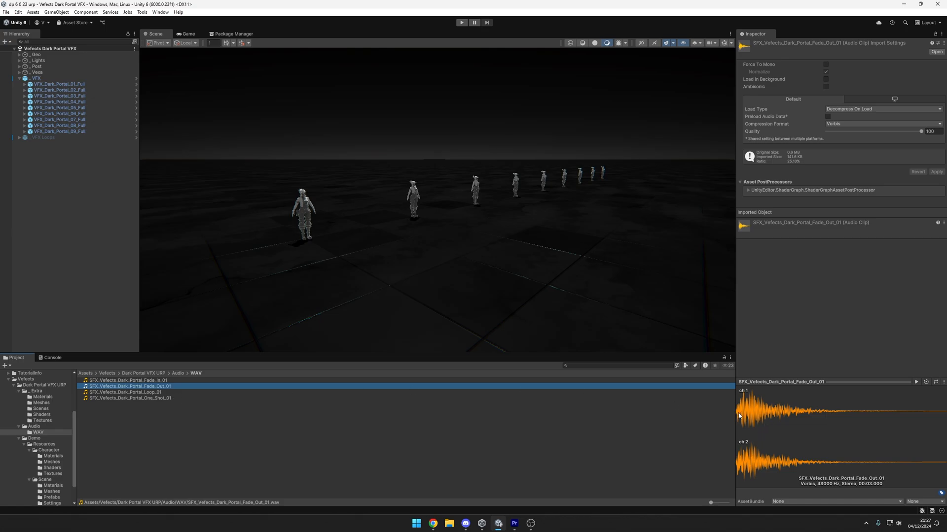
click(200, 397)
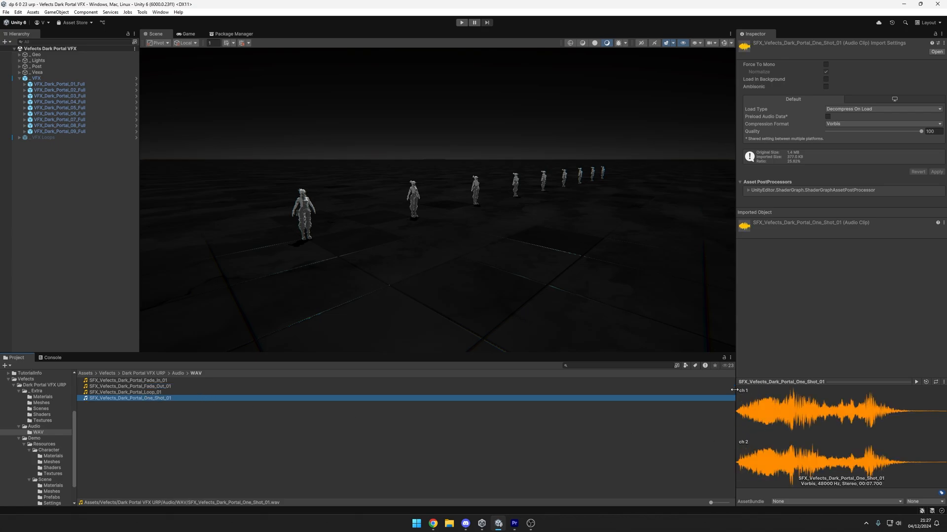
Step: Enlarge the waveform preview of SFX_Vefects_Dark_Portal_One_Shot_01 to examine it, and shrink the preview area again
drag(734, 390, 564, 388)
drag(641, 379, 635, 302)
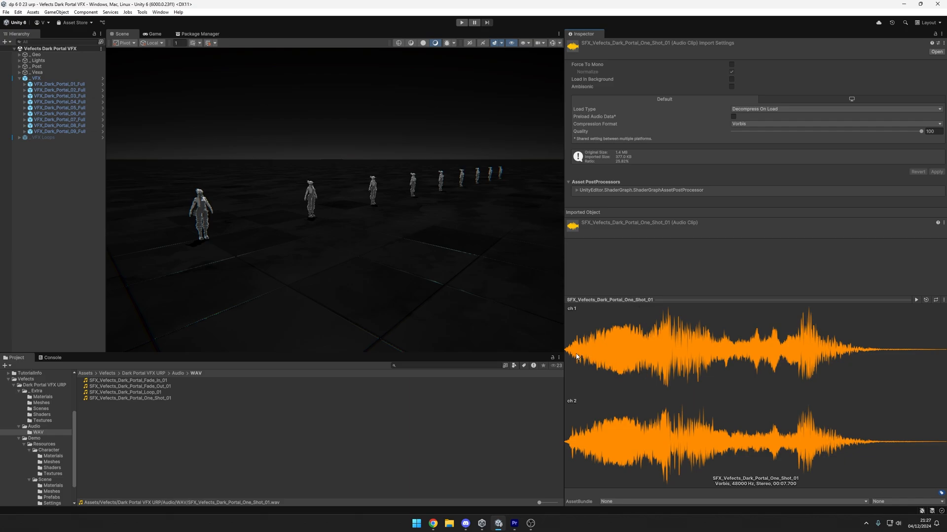
drag(564, 351, 721, 352)
drag(741, 298, 768, 367)
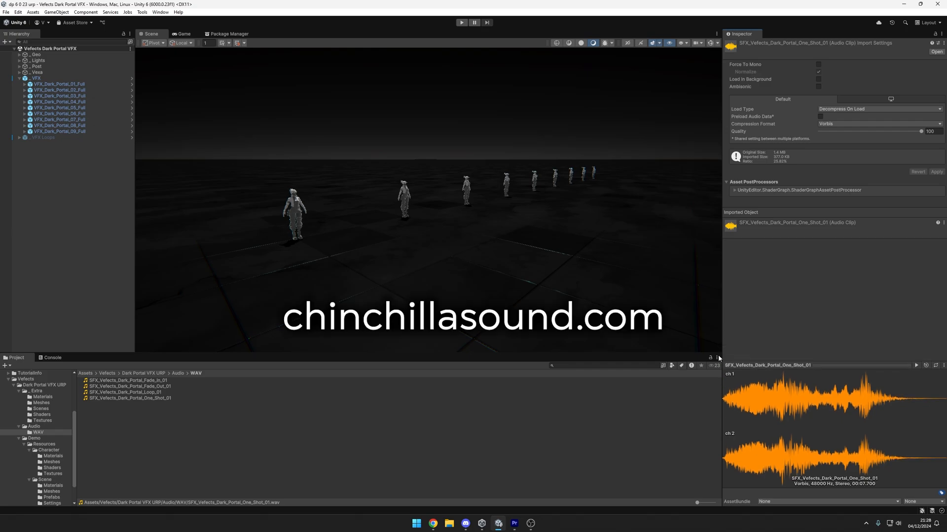